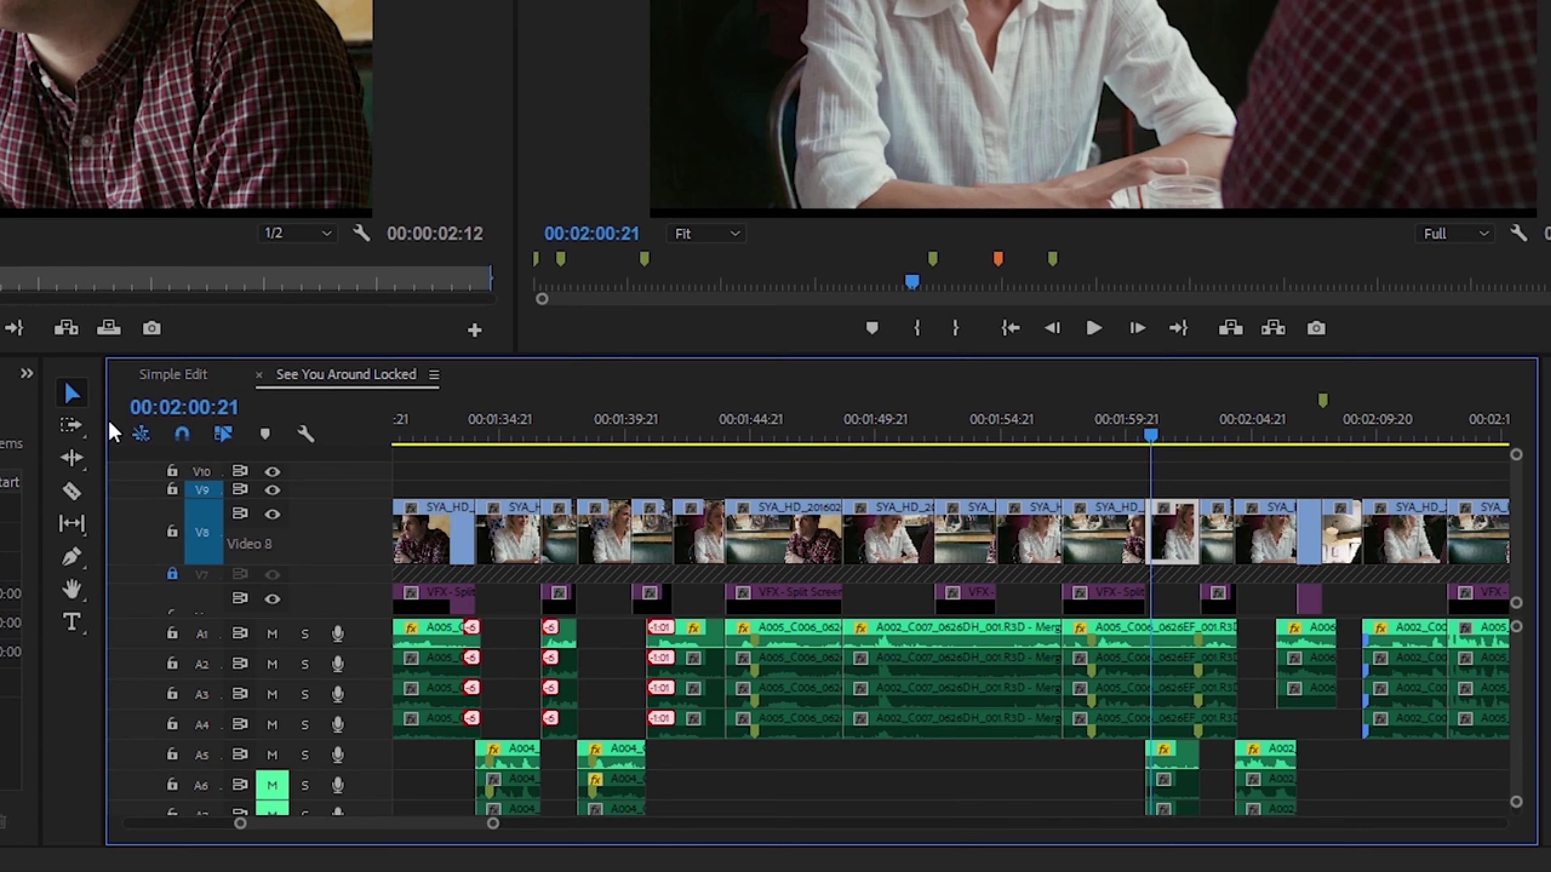
# With Track Select Forward, select all clips across every track from several starting points
pyautogui.click(67, 429)
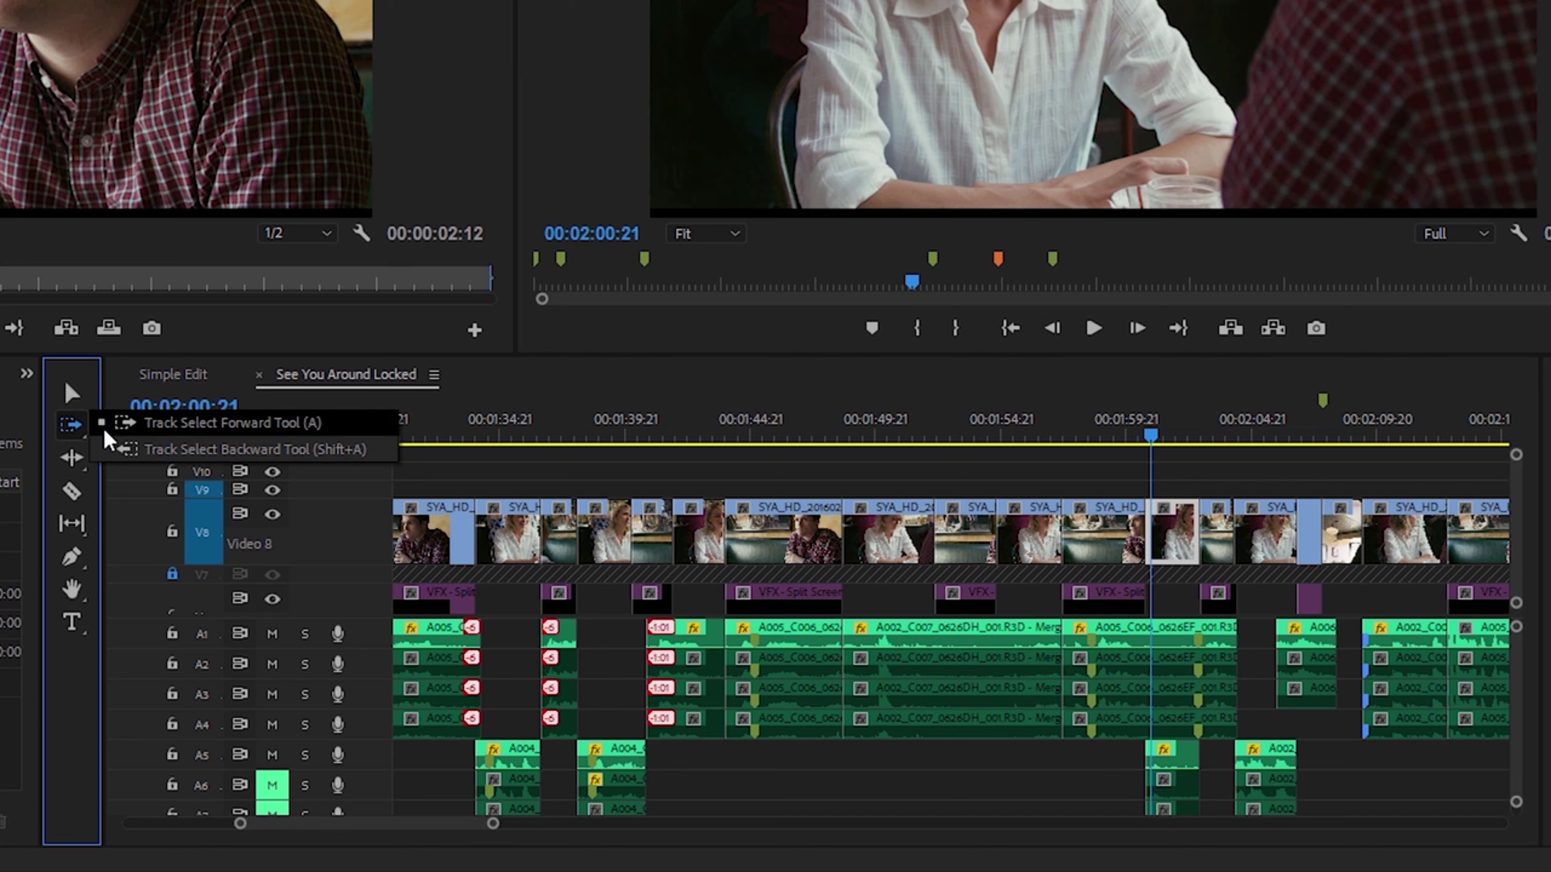
pyautogui.click(116, 425)
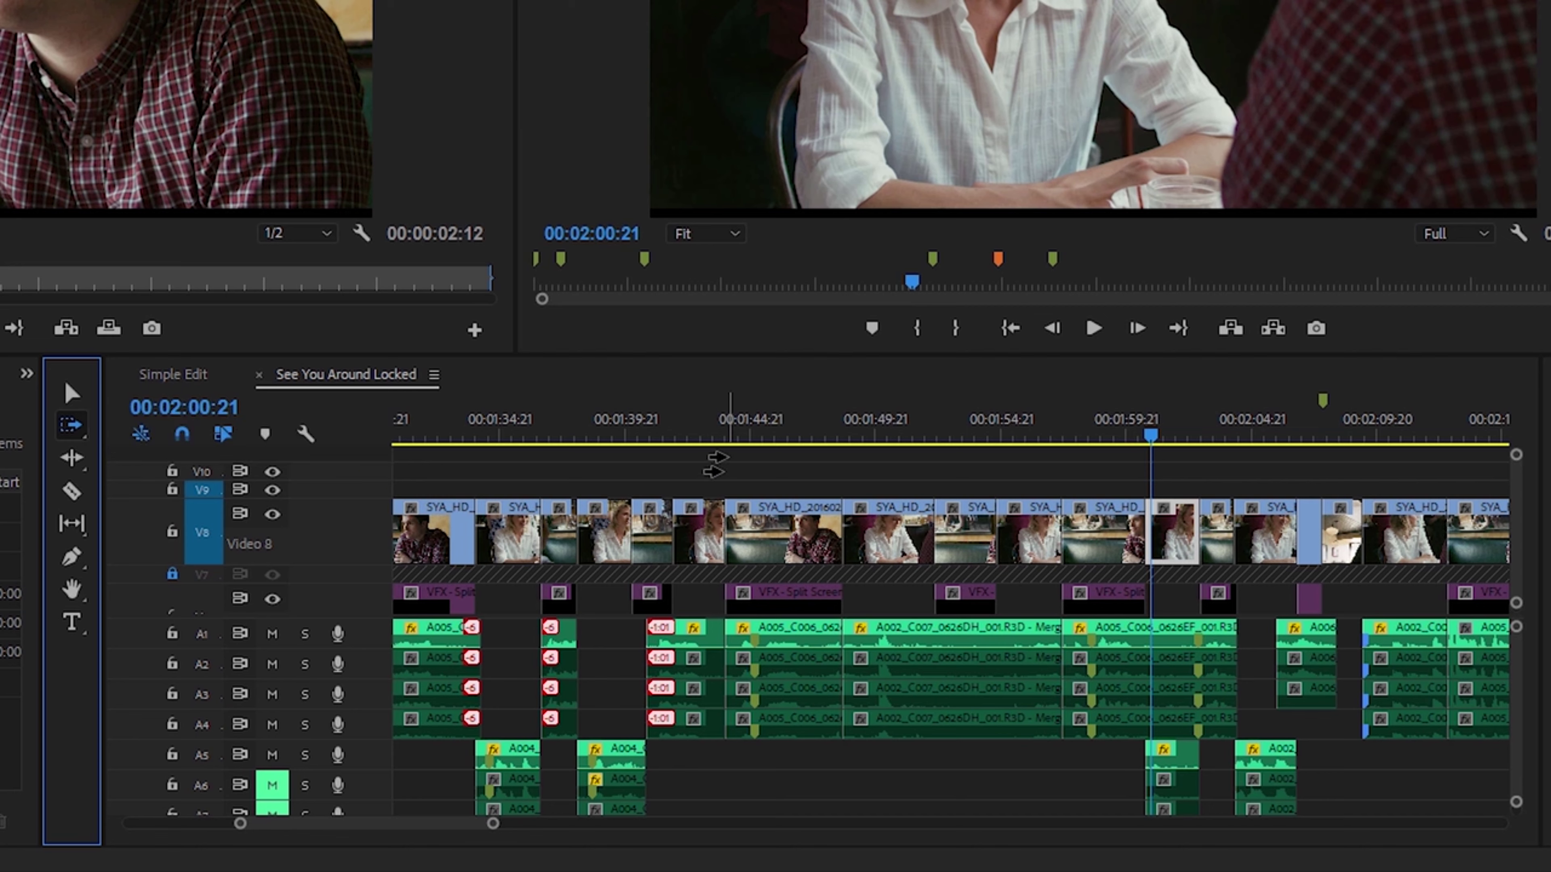
pyautogui.click(766, 529)
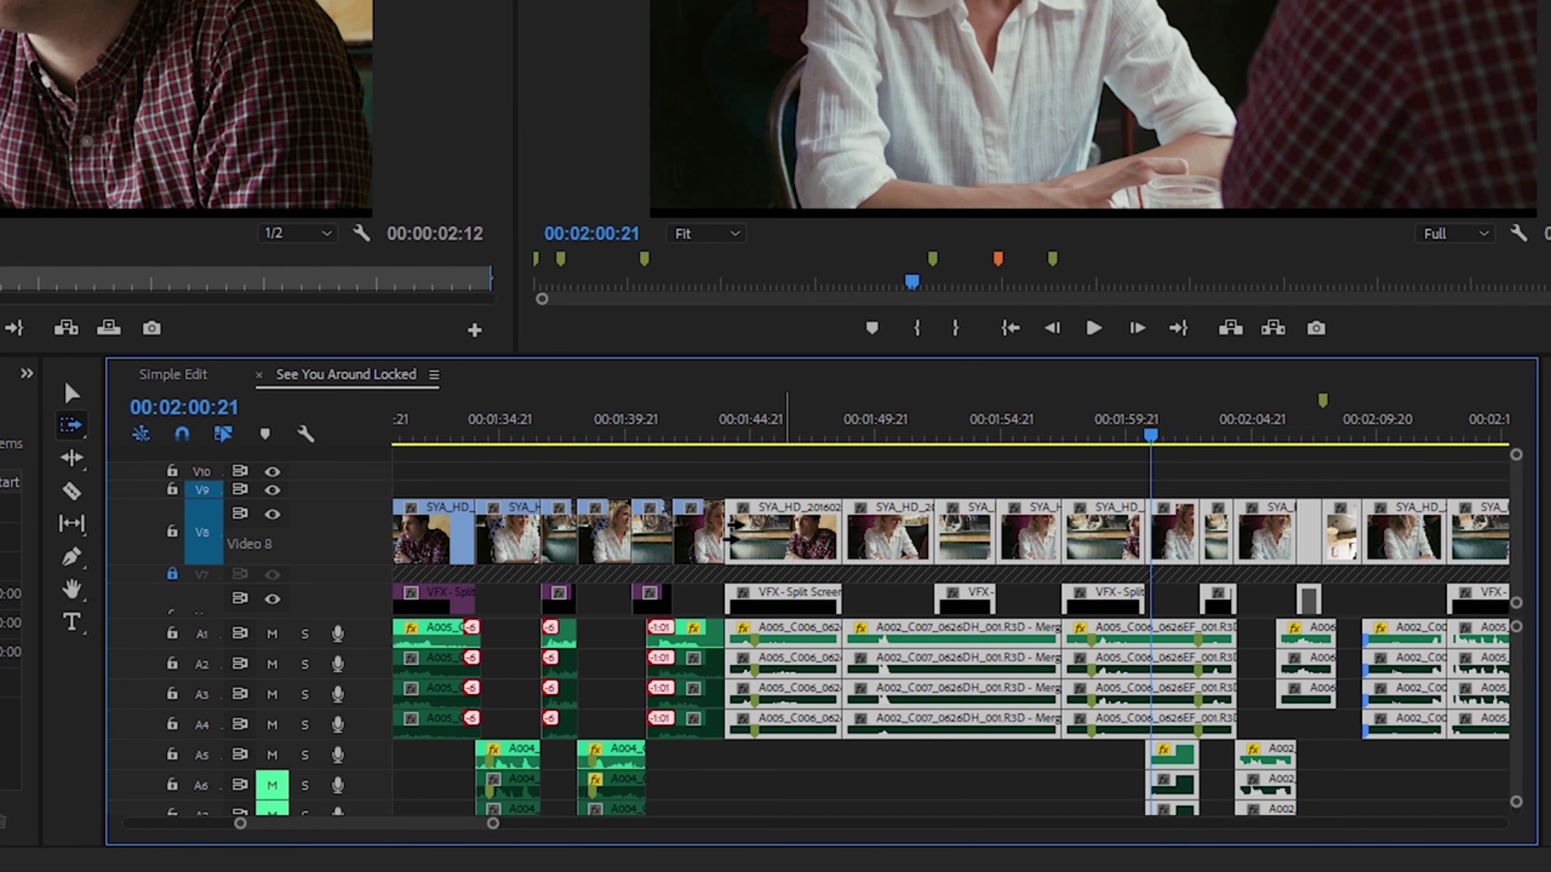
pyautogui.click(699, 530)
pyautogui.click(645, 537)
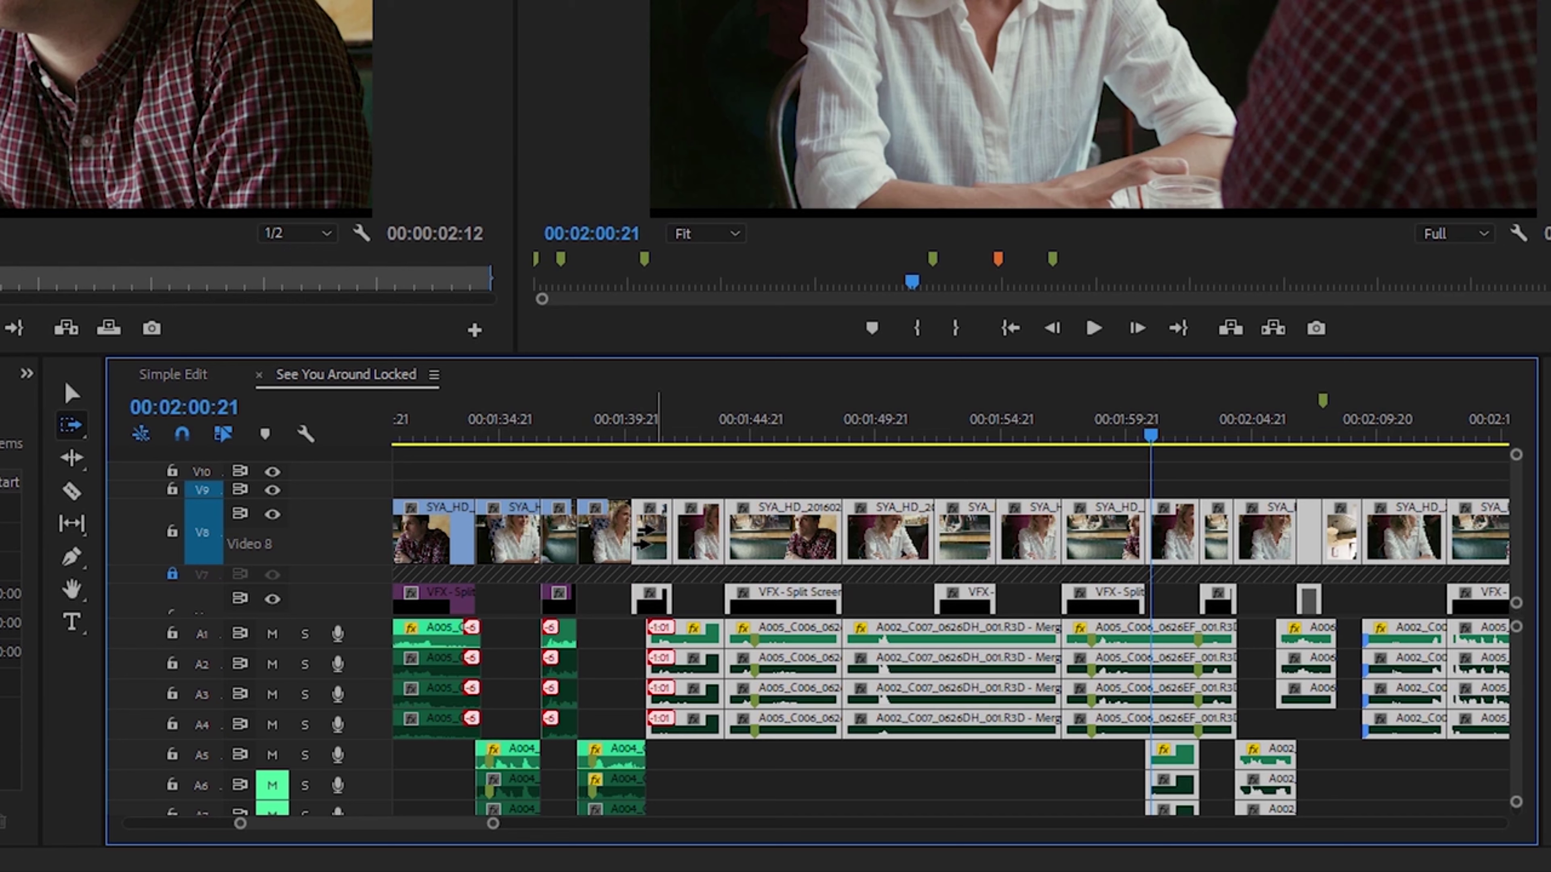
pyautogui.click(793, 536)
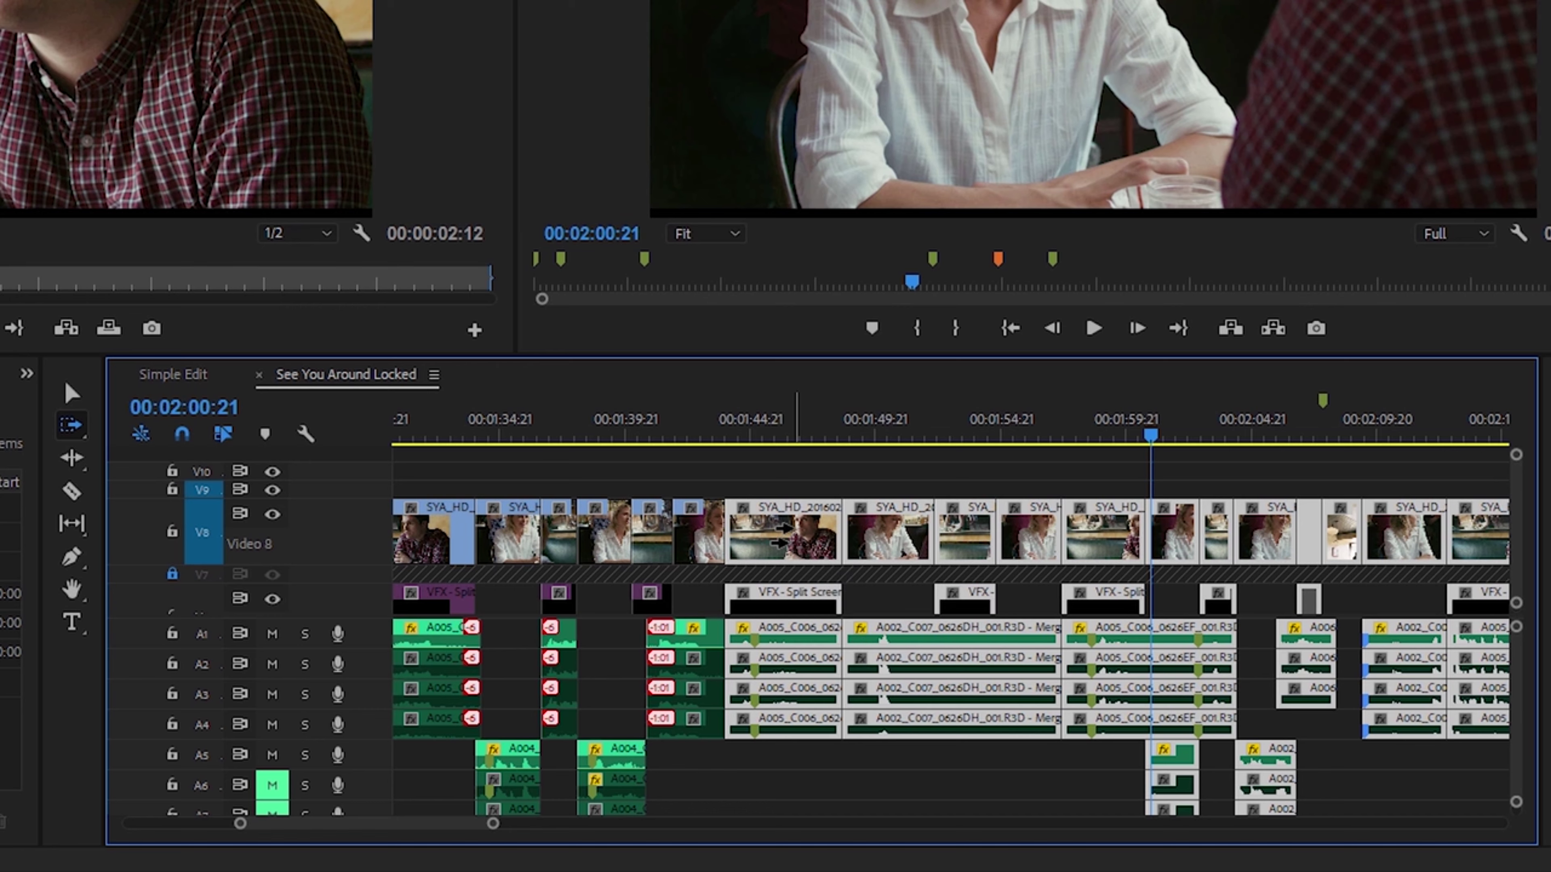
# Select forward on single tracks only: the V8 video clips, A1–A4 audio clips, then the purple VFX clips
pyautogui.keyDown('shift'); pyautogui.click(778, 534); pyautogui.keyUp('shift')
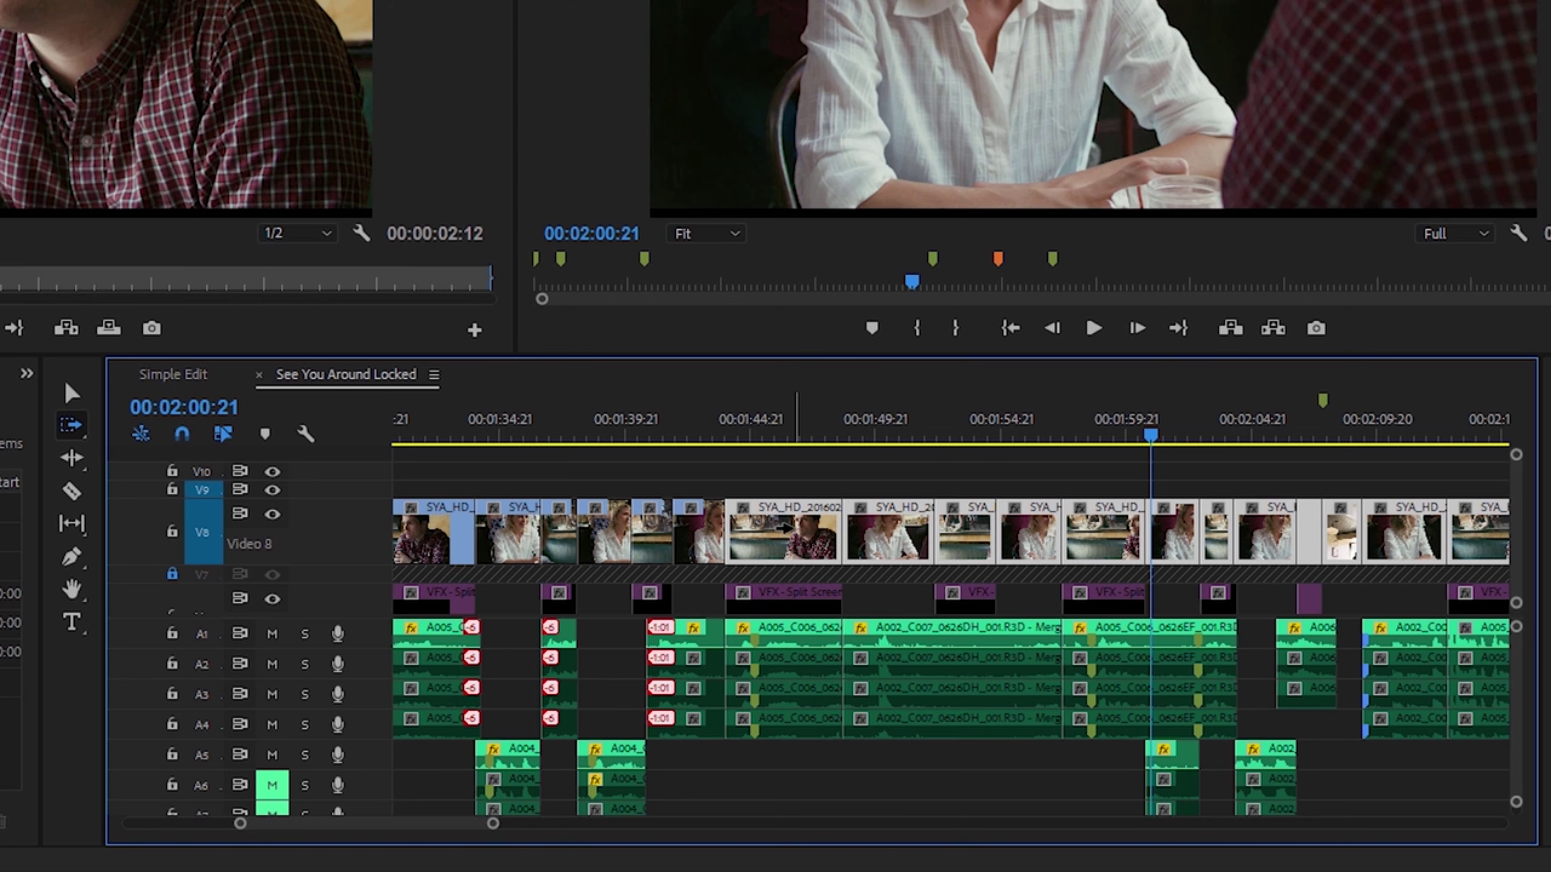
pyautogui.keyDown('shift'); pyautogui.click(775, 631); pyautogui.keyUp('shift')
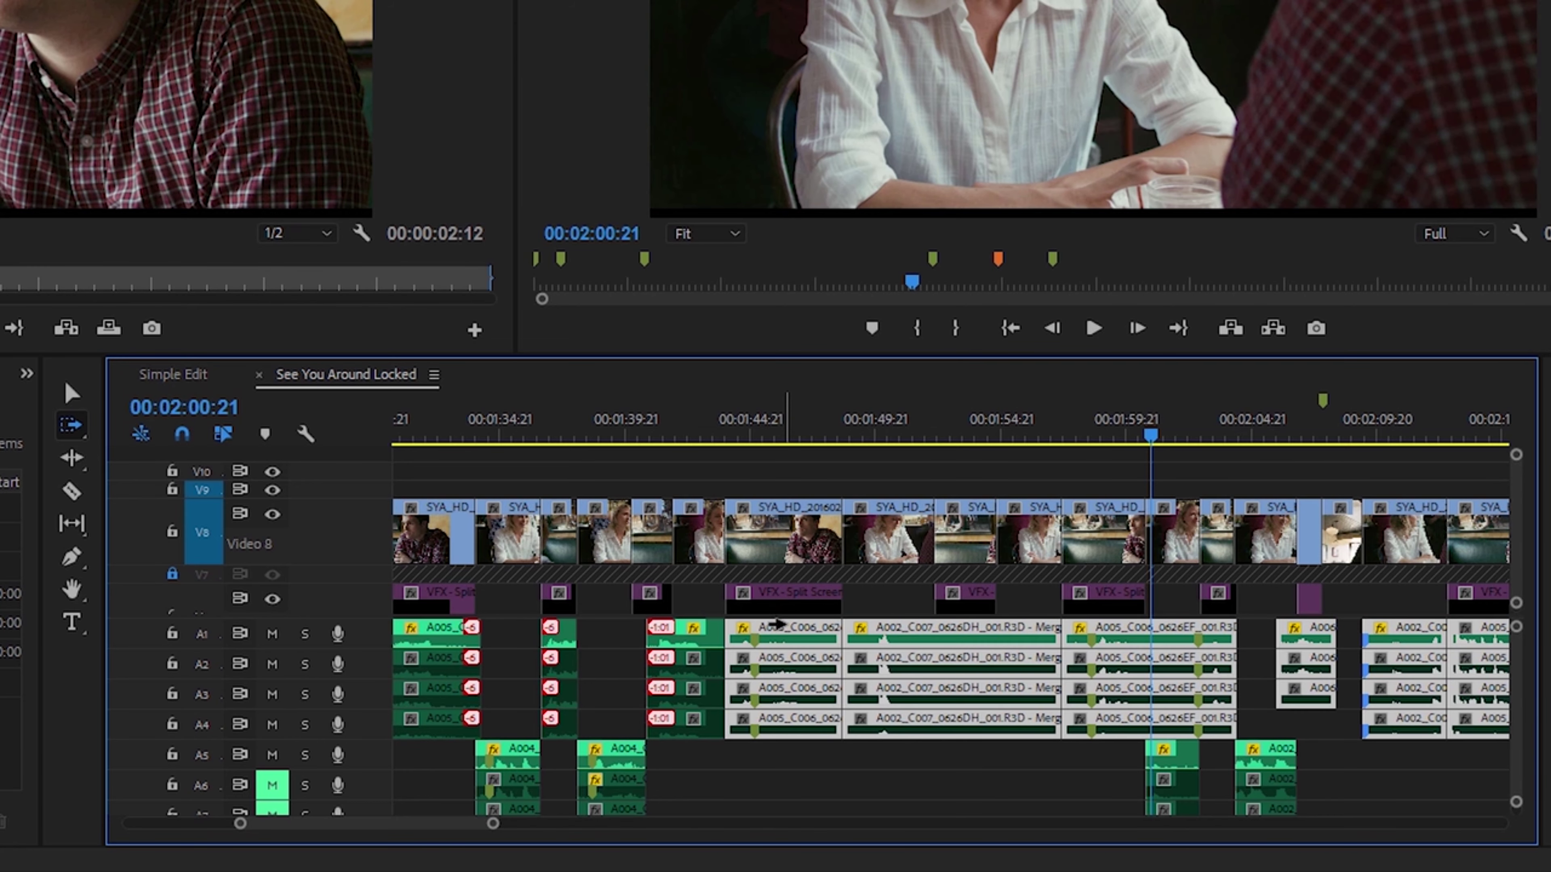
pyautogui.keyDown('shift'); pyautogui.click(779, 535); pyautogui.keyUp('shift')
pyautogui.keyDown('shift'); pyautogui.click(647, 591); pyautogui.keyUp('shift')
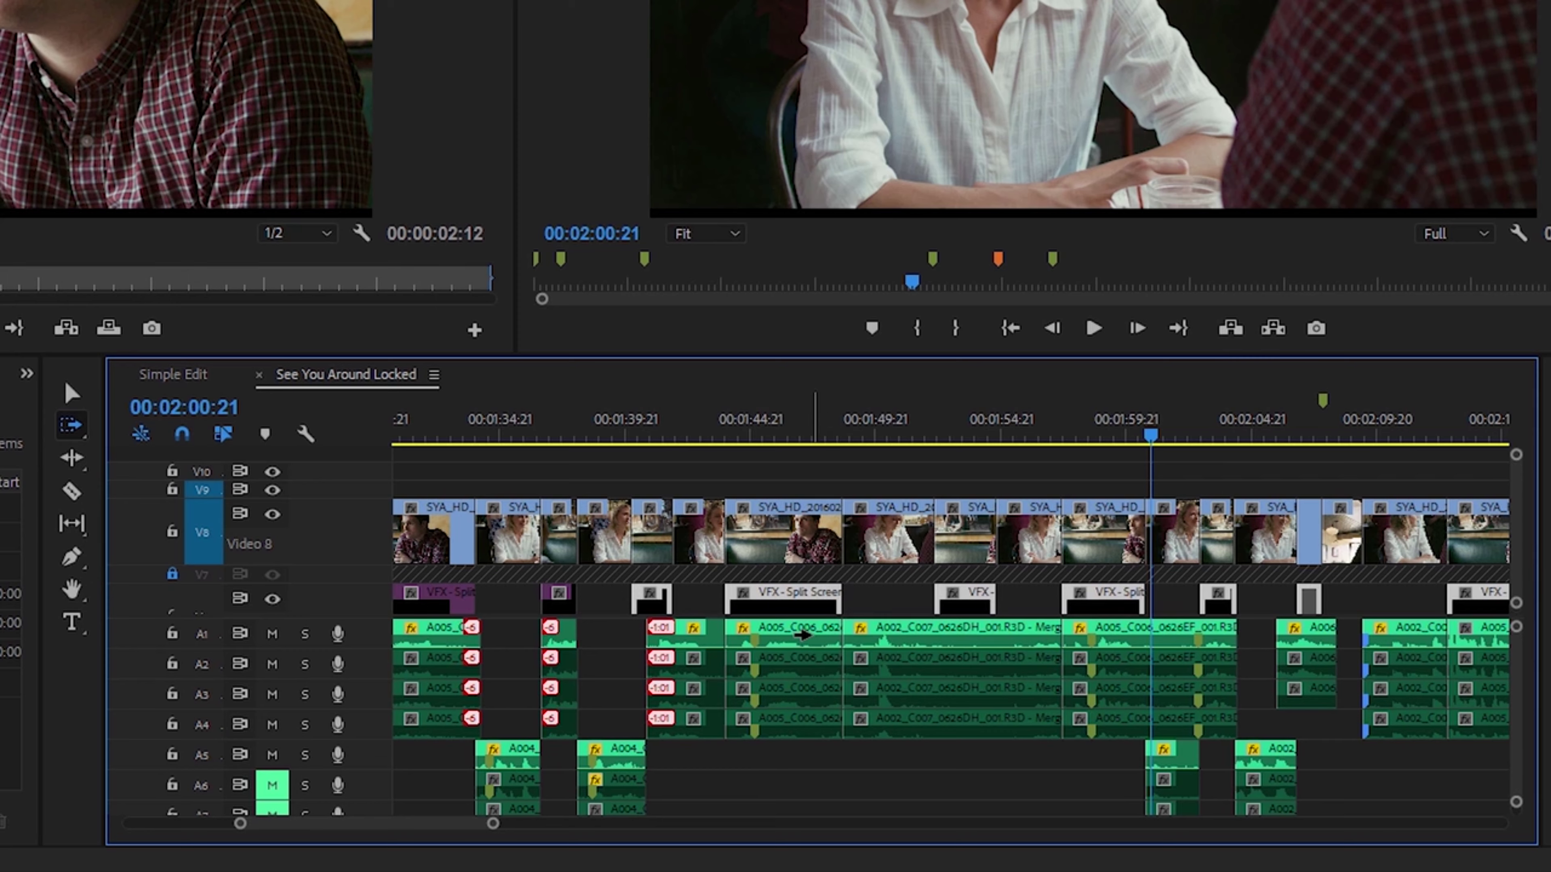
pyautogui.click(70, 425)
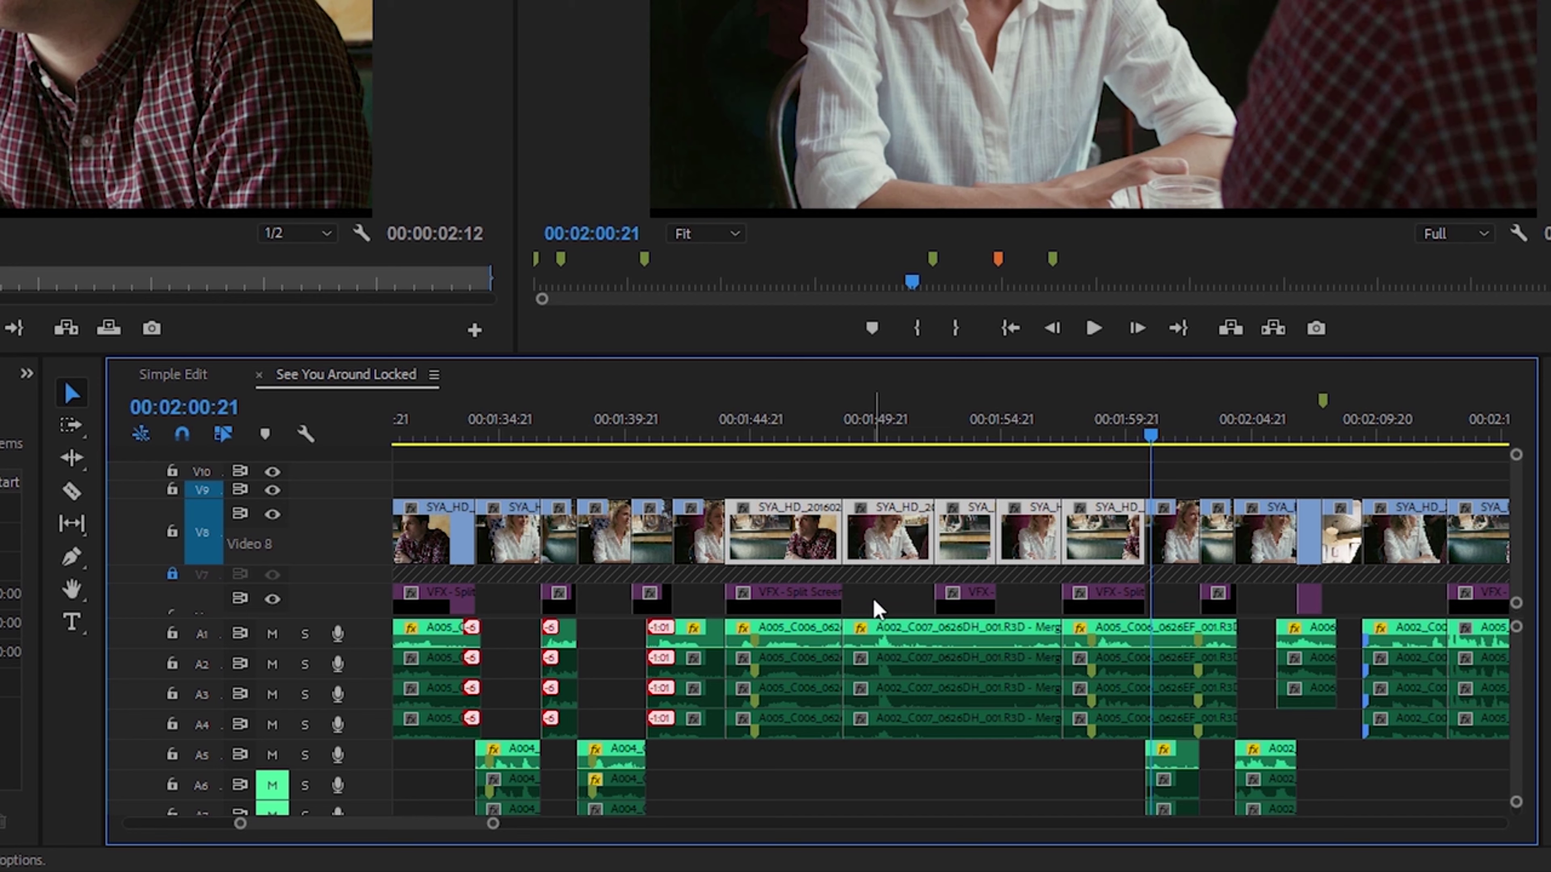
# Mark an in/out range around the selected clips, then zoom the timeline out and back in
pyautogui.press('/')
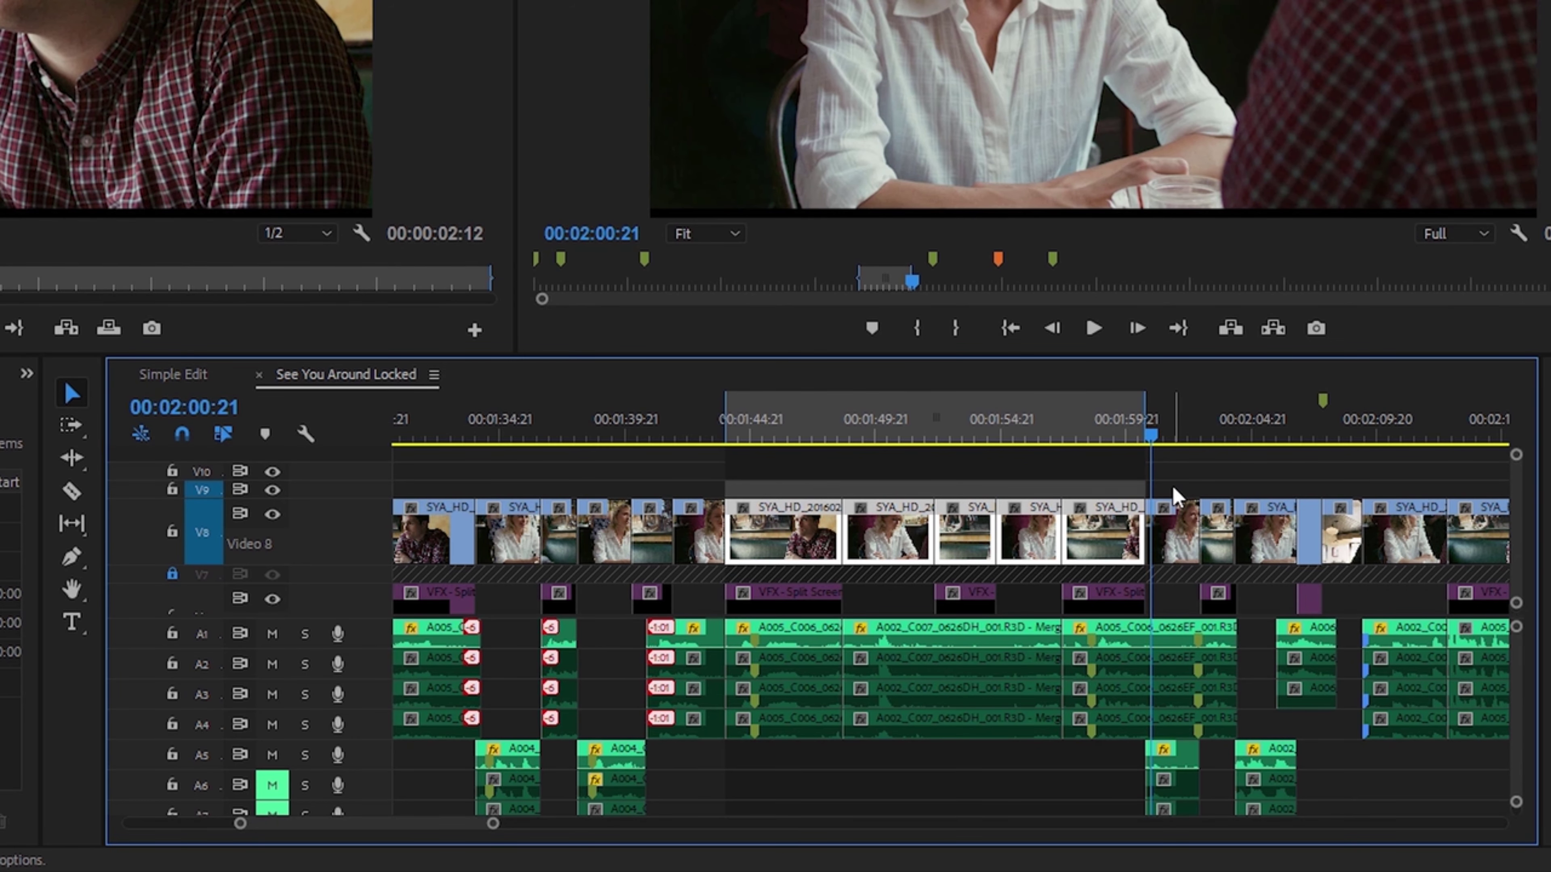
pyautogui.press('\\')
pyautogui.press('\\')
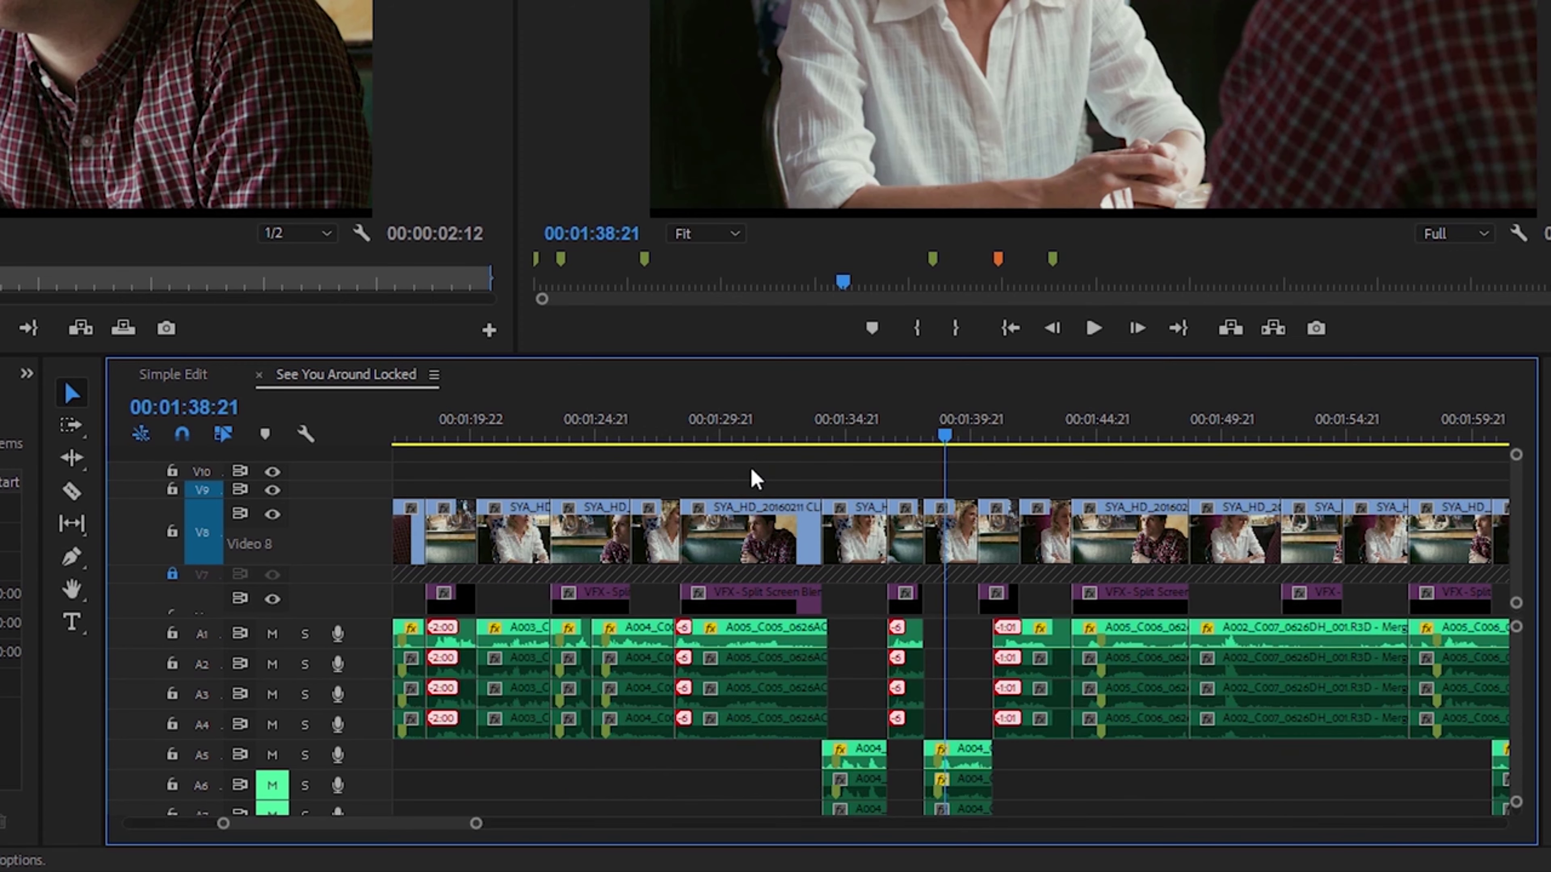
pyautogui.press('\\')
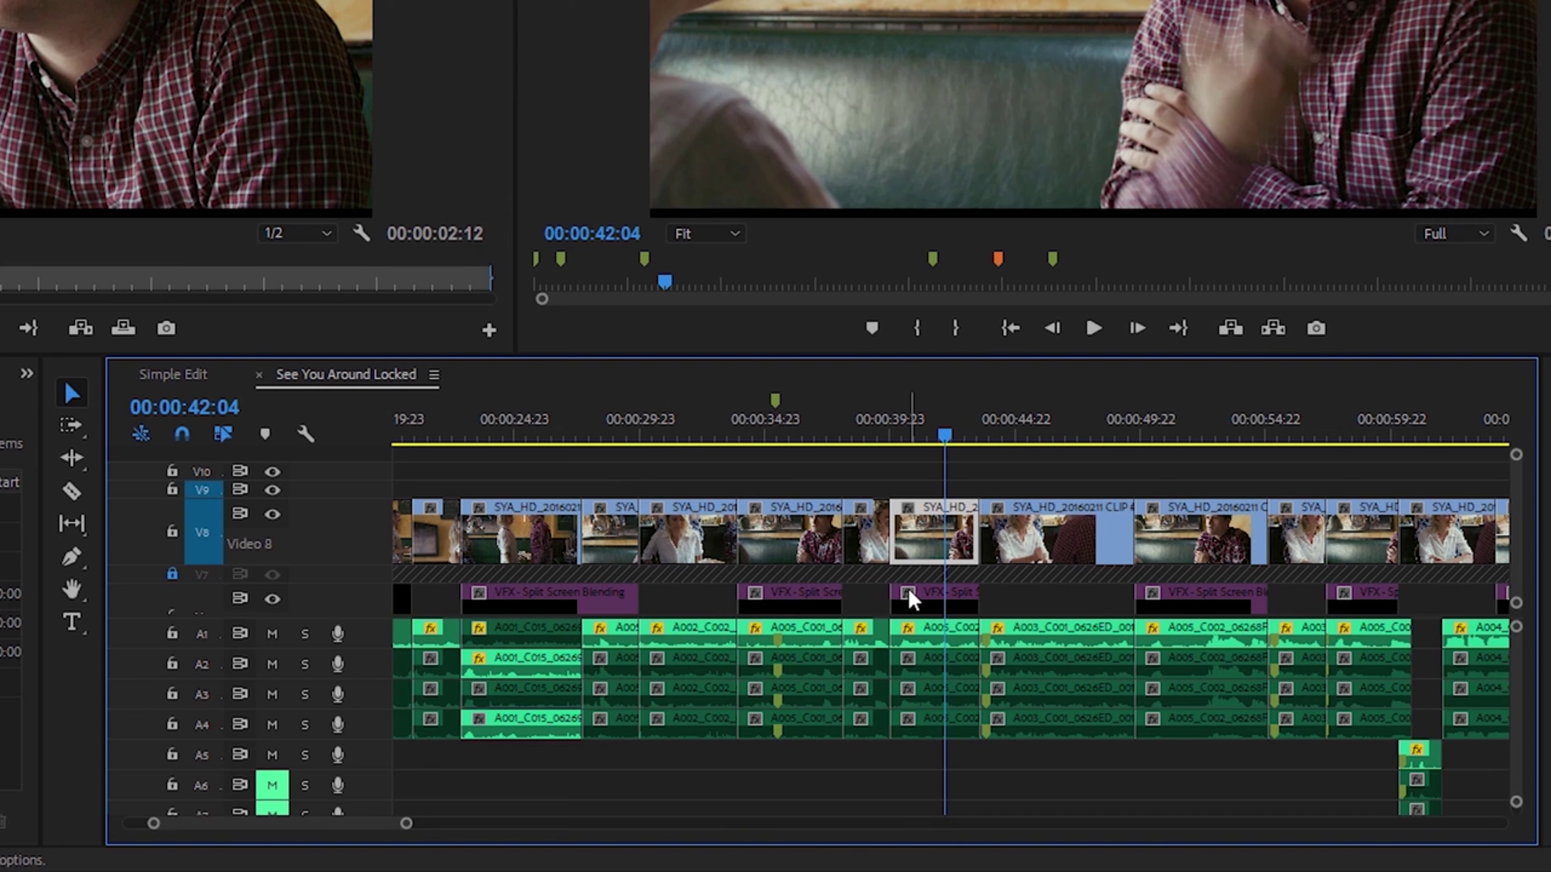
# Target all audio and video tracks, cut them at the playhead, then undo the cut
pyautogui.click(934, 488)
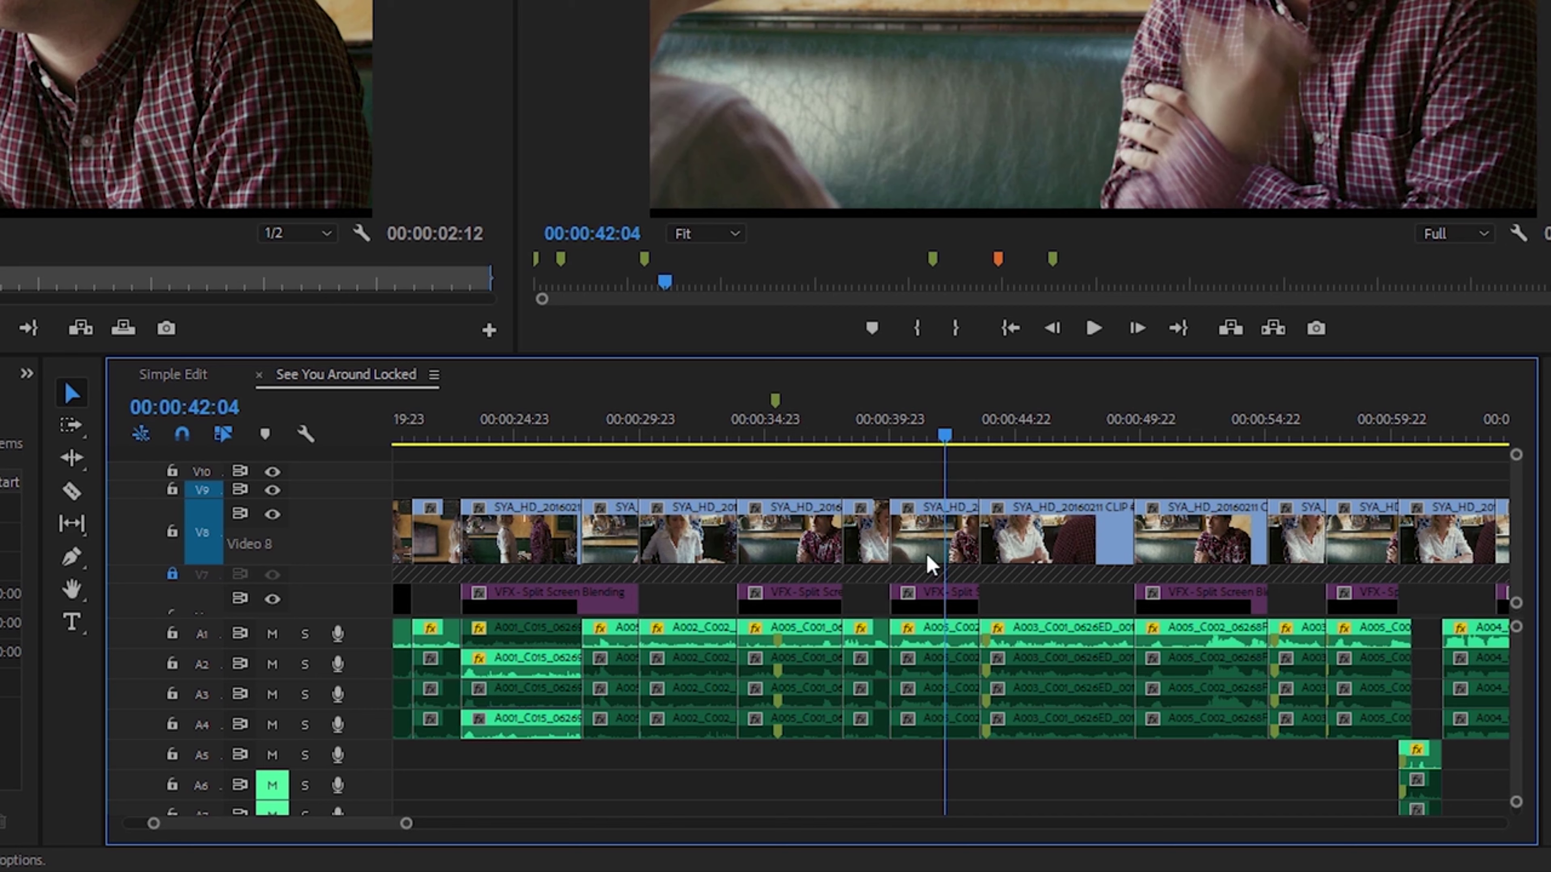
pyautogui.keyDown('shift'); pyautogui.click(202, 633); pyautogui.keyUp('shift')
pyautogui.keyDown('shift'); pyautogui.click(209, 577); pyautogui.keyUp('shift')
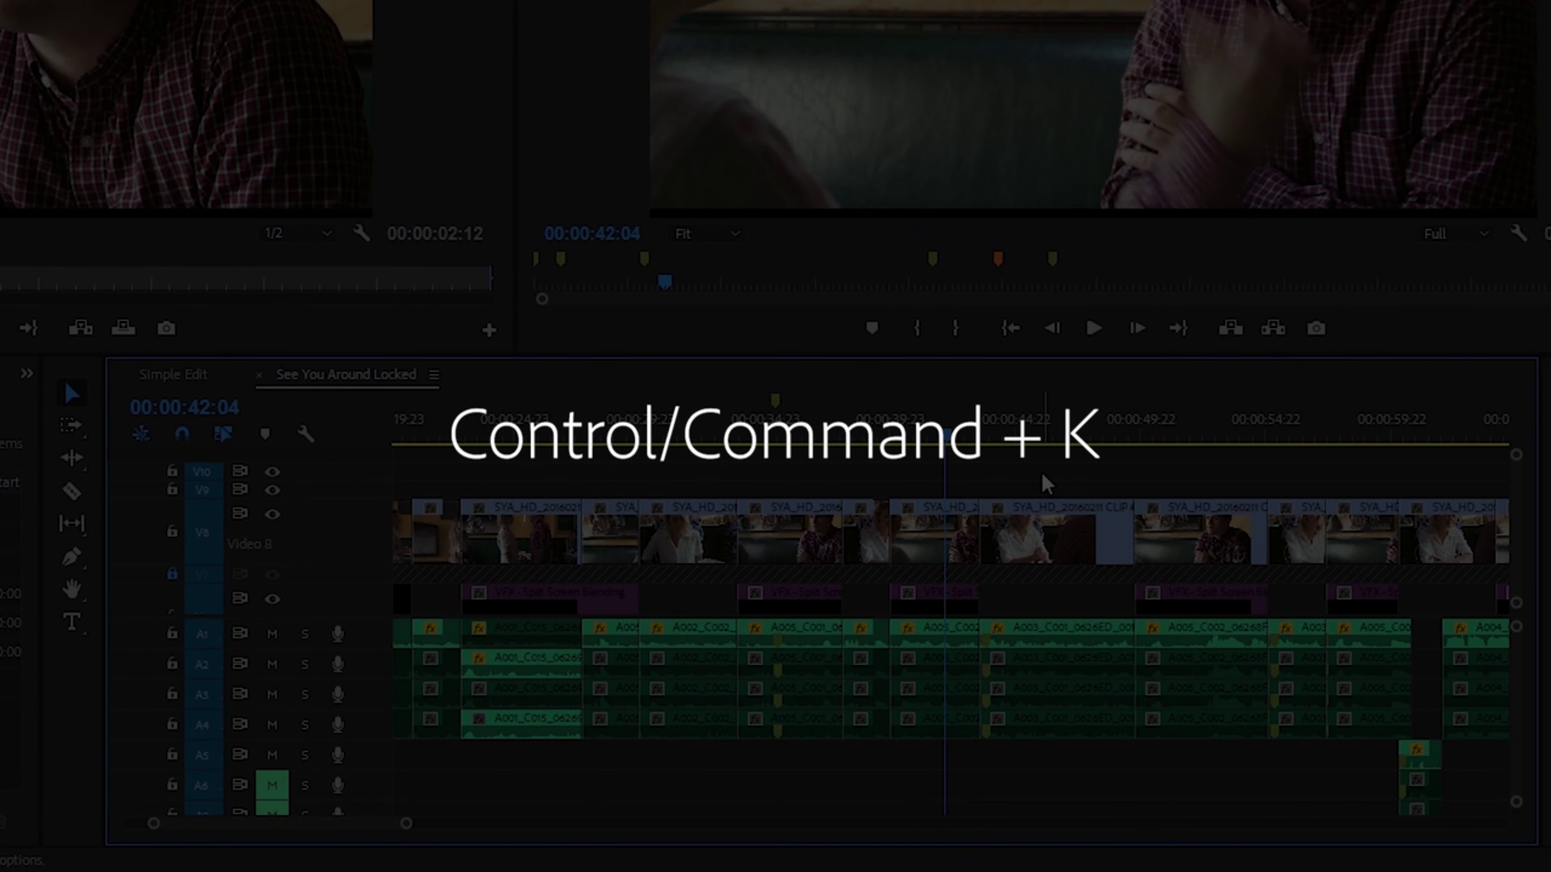
pyautogui.hotkey('ctrl', 'k')
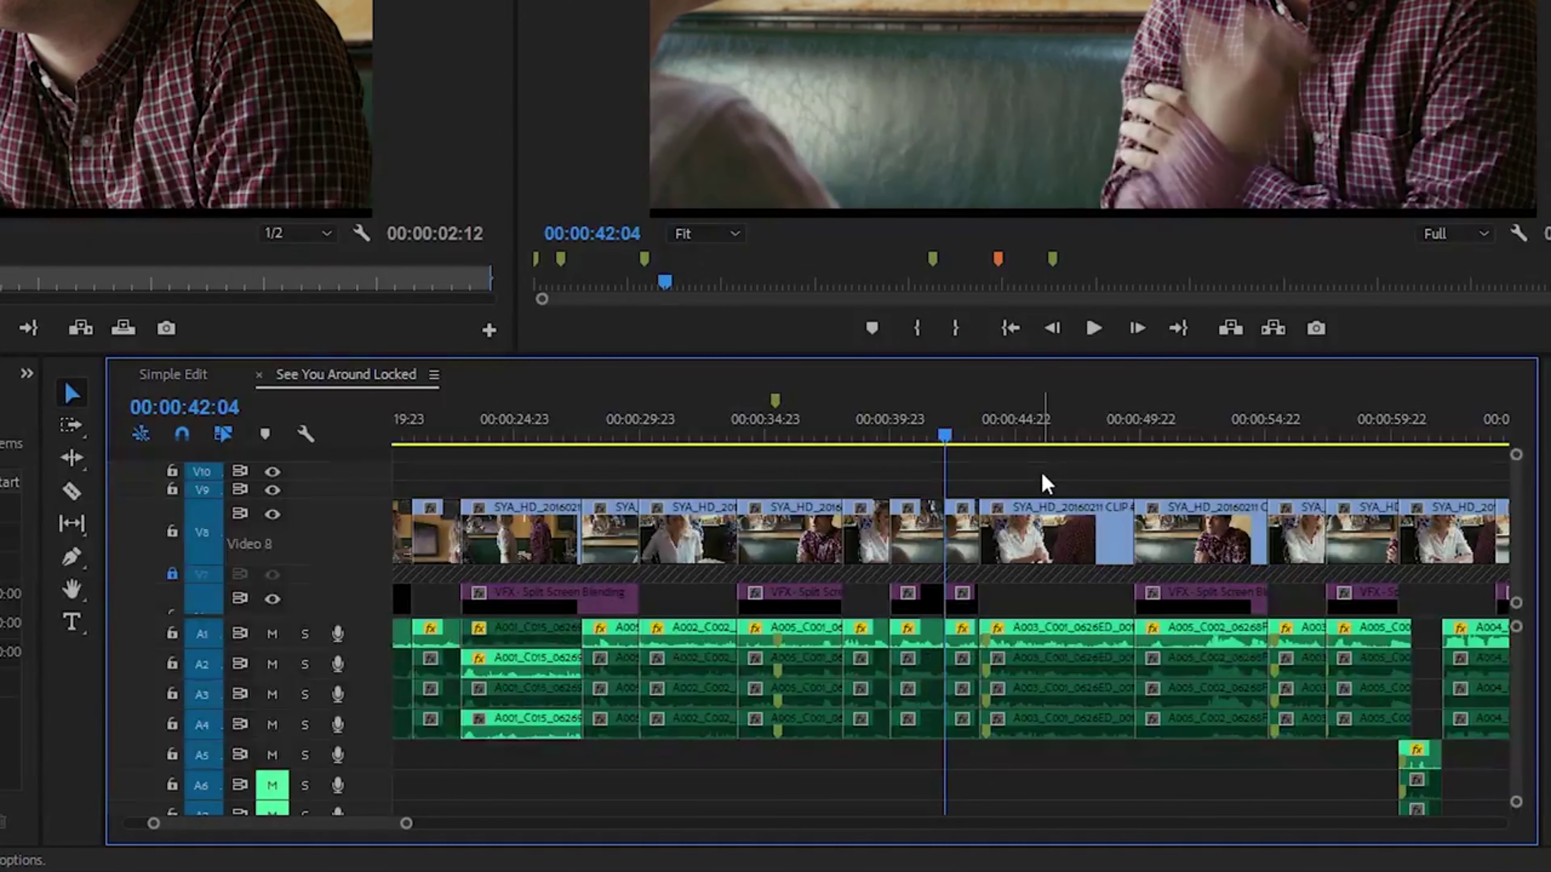
pyautogui.click(1020, 429)
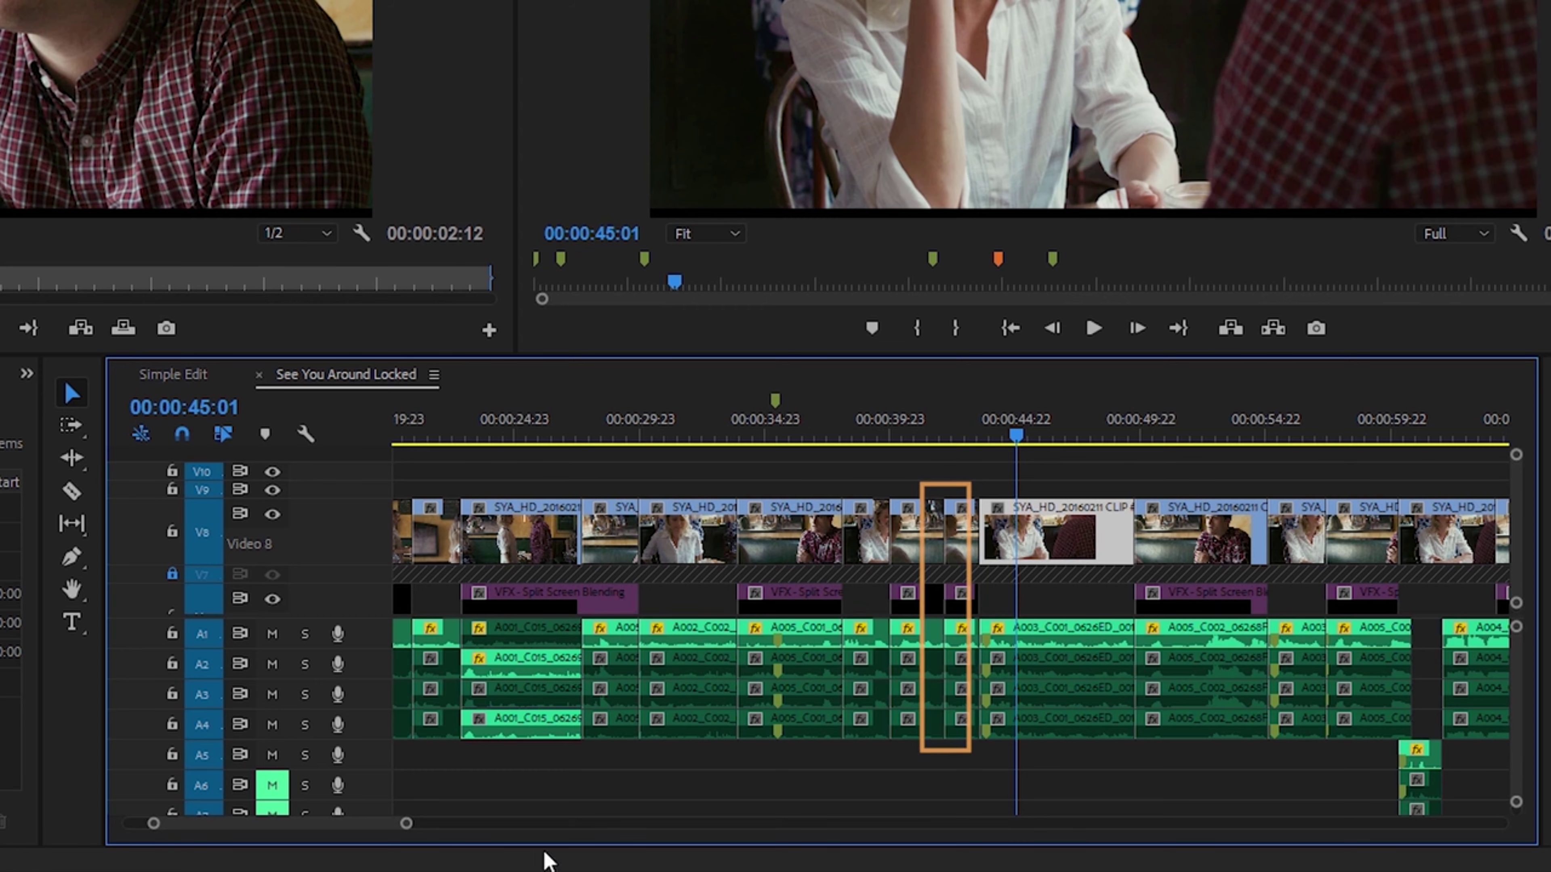
pyautogui.moveTo(406, 826); pyautogui.dragTo(350, 834)
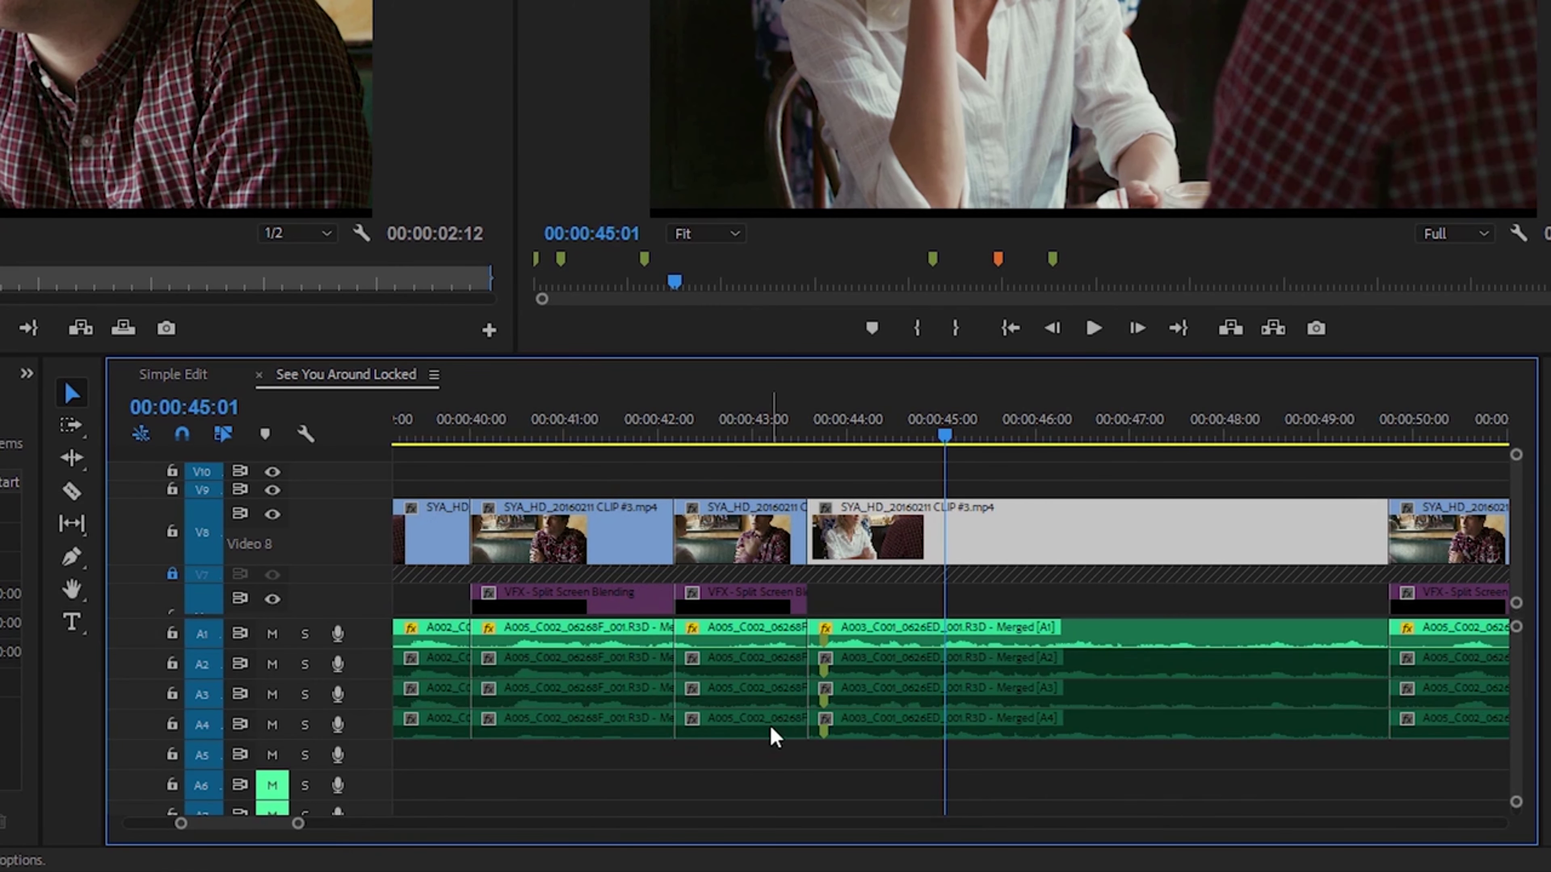
pyautogui.hotkey('ctrl', 'z')
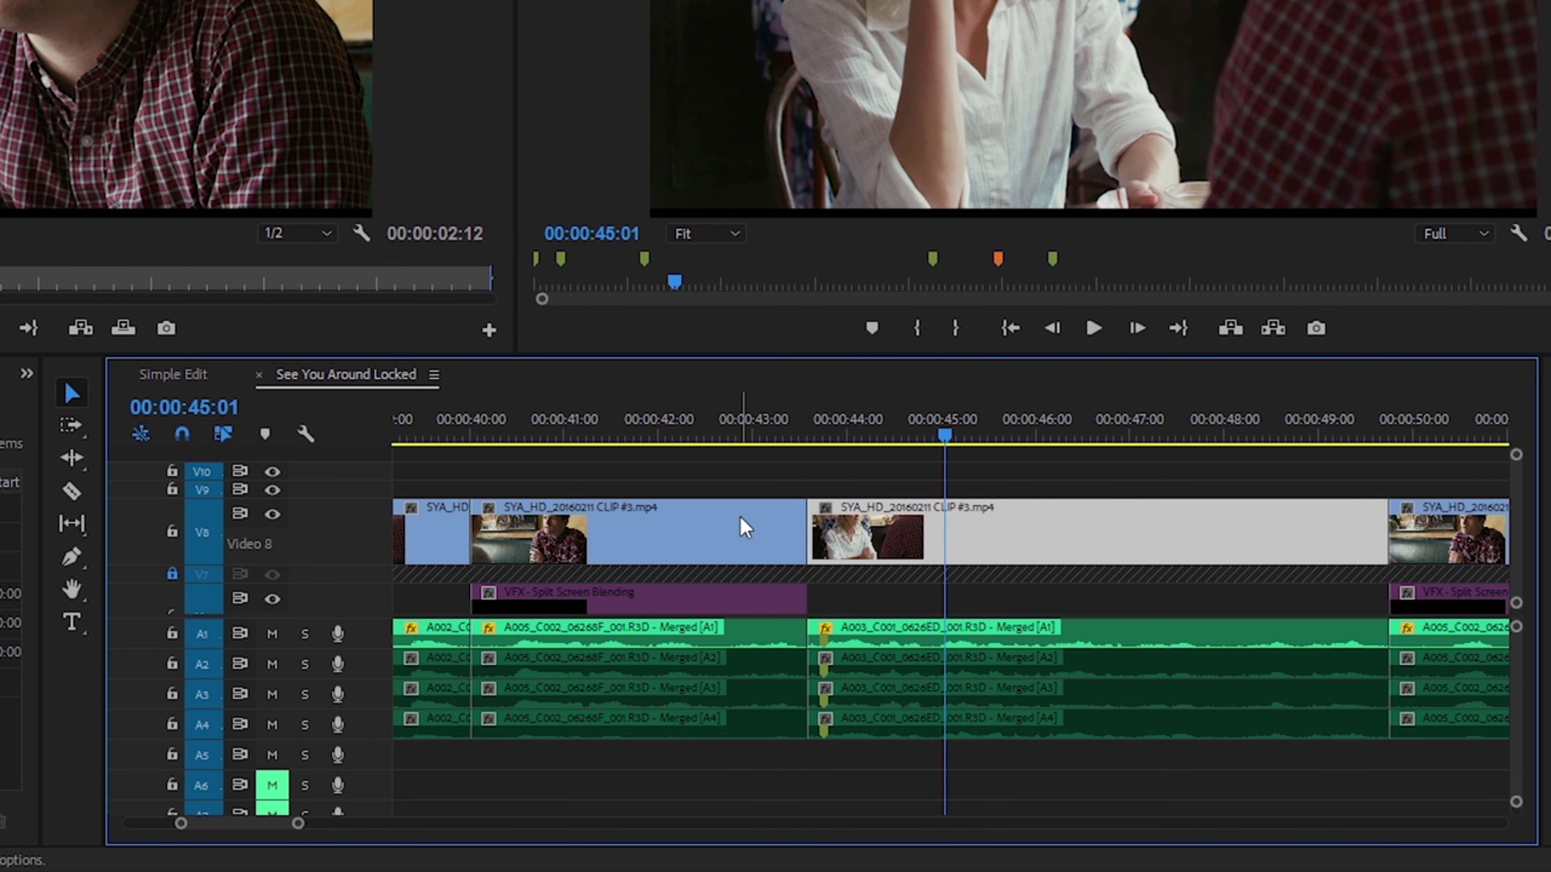
# Split the V8 clip at 00:00:47:02 and return the playhead to 00:00:45:19
pyautogui.click(1137, 435)
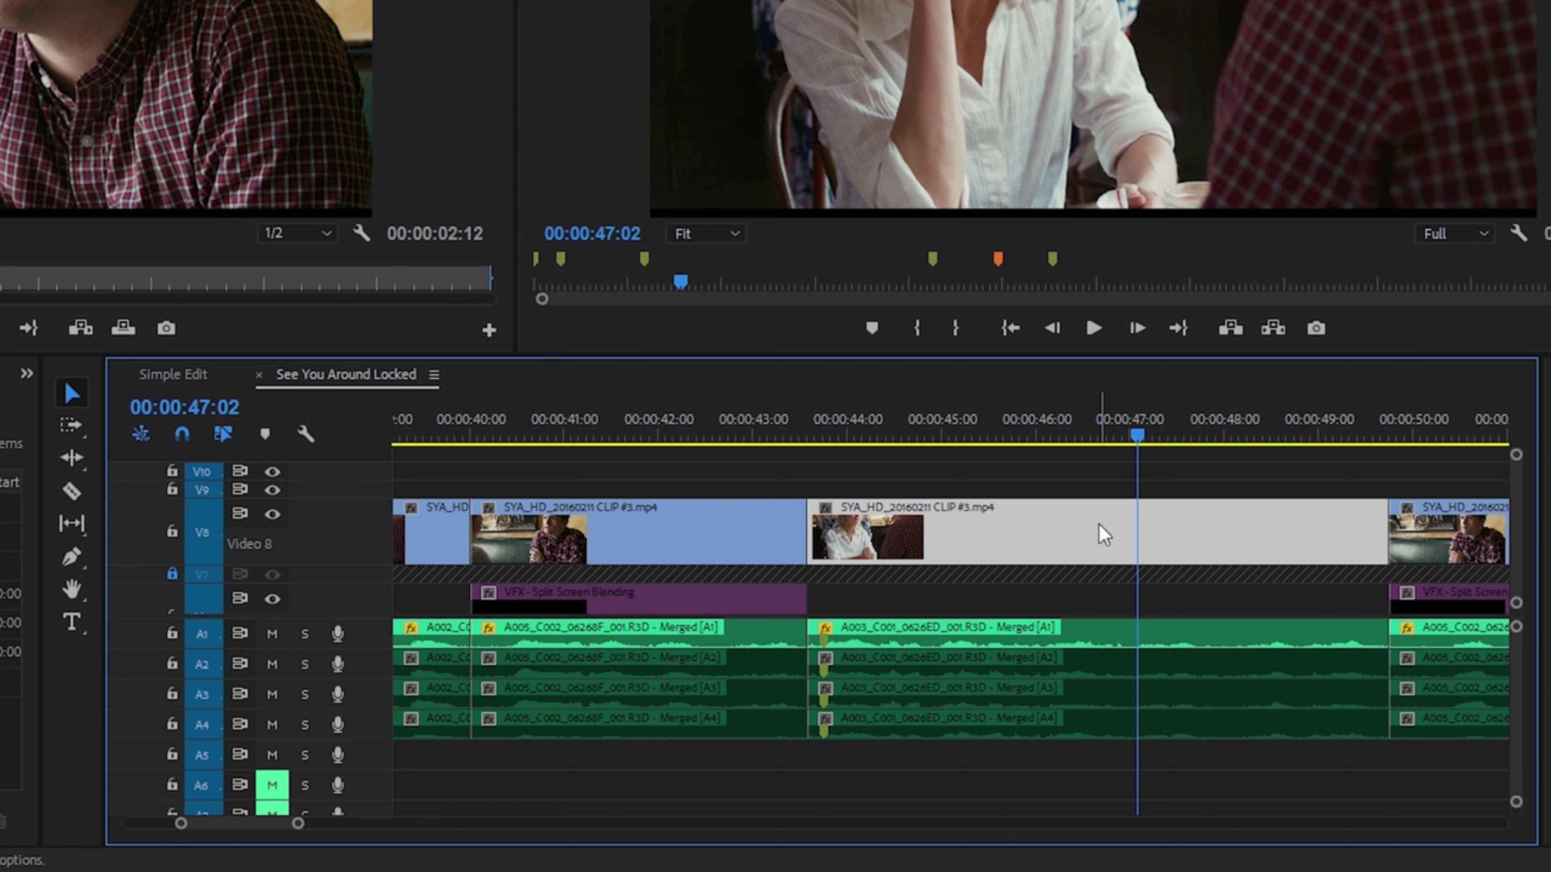
pyautogui.hotkey('ctrl', 'k')
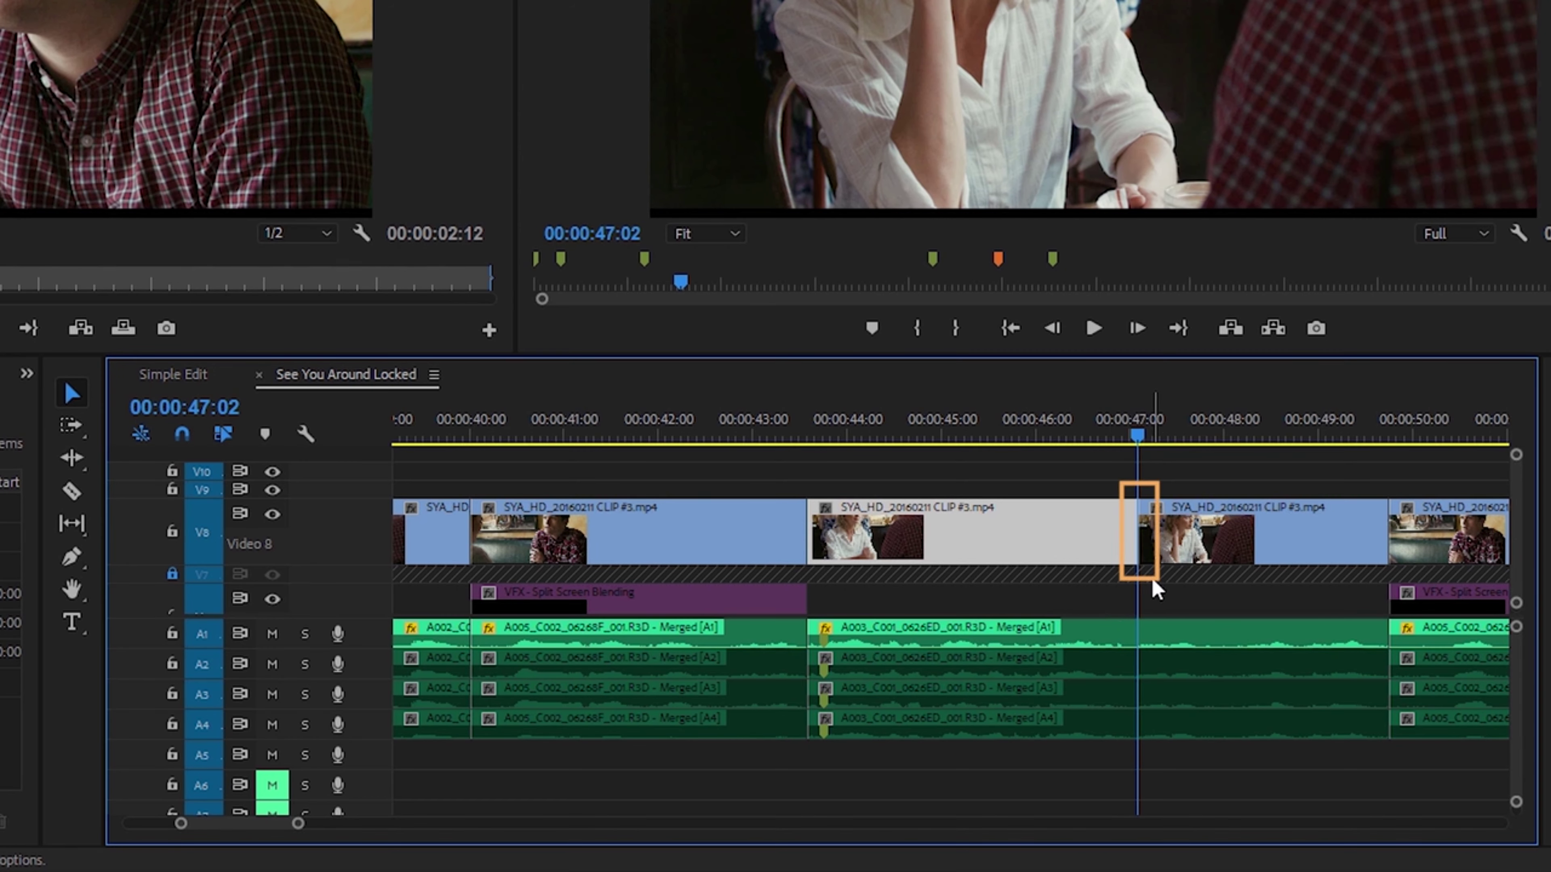
pyautogui.click(1017, 430)
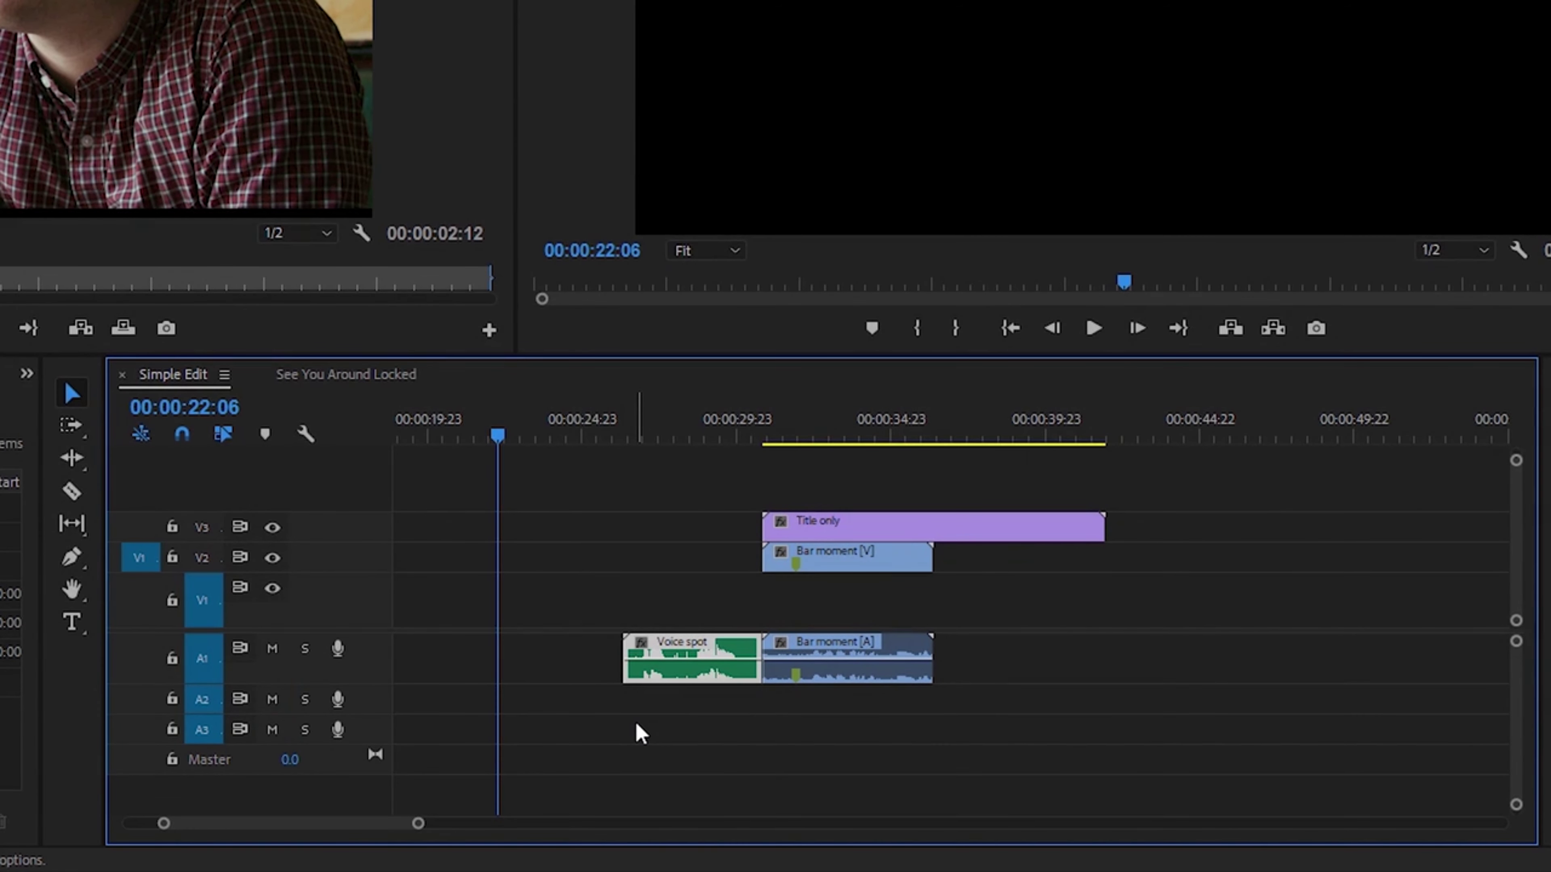
# Delete Voice spot leaving a gap, undo, then ripple delete it with Shift+Delete
pyautogui.press('Delete')
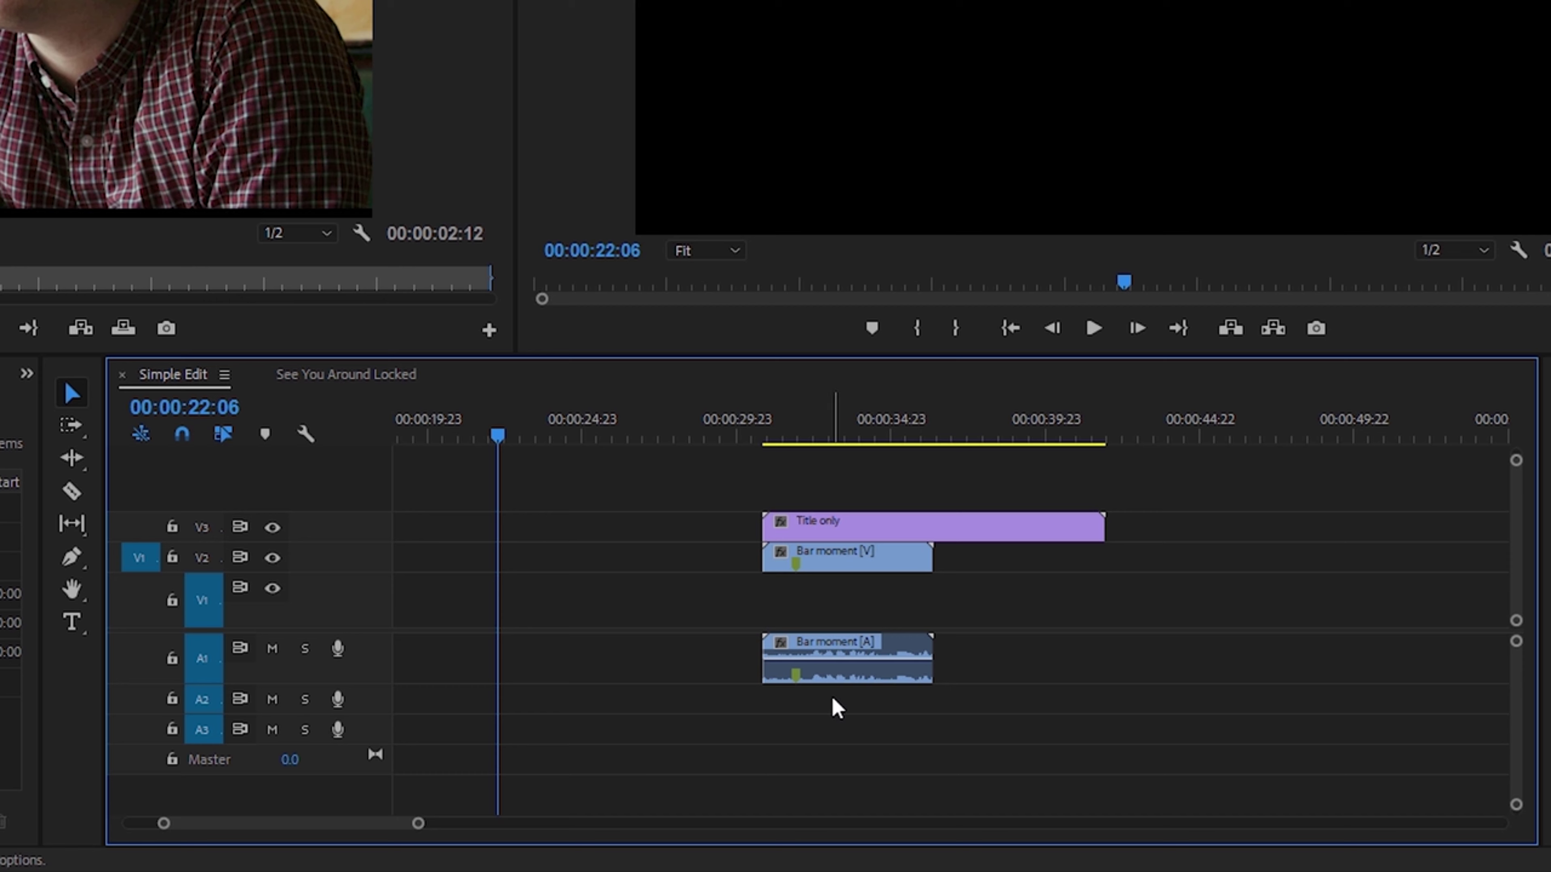
pyautogui.hotkey('ctrl', 'z')
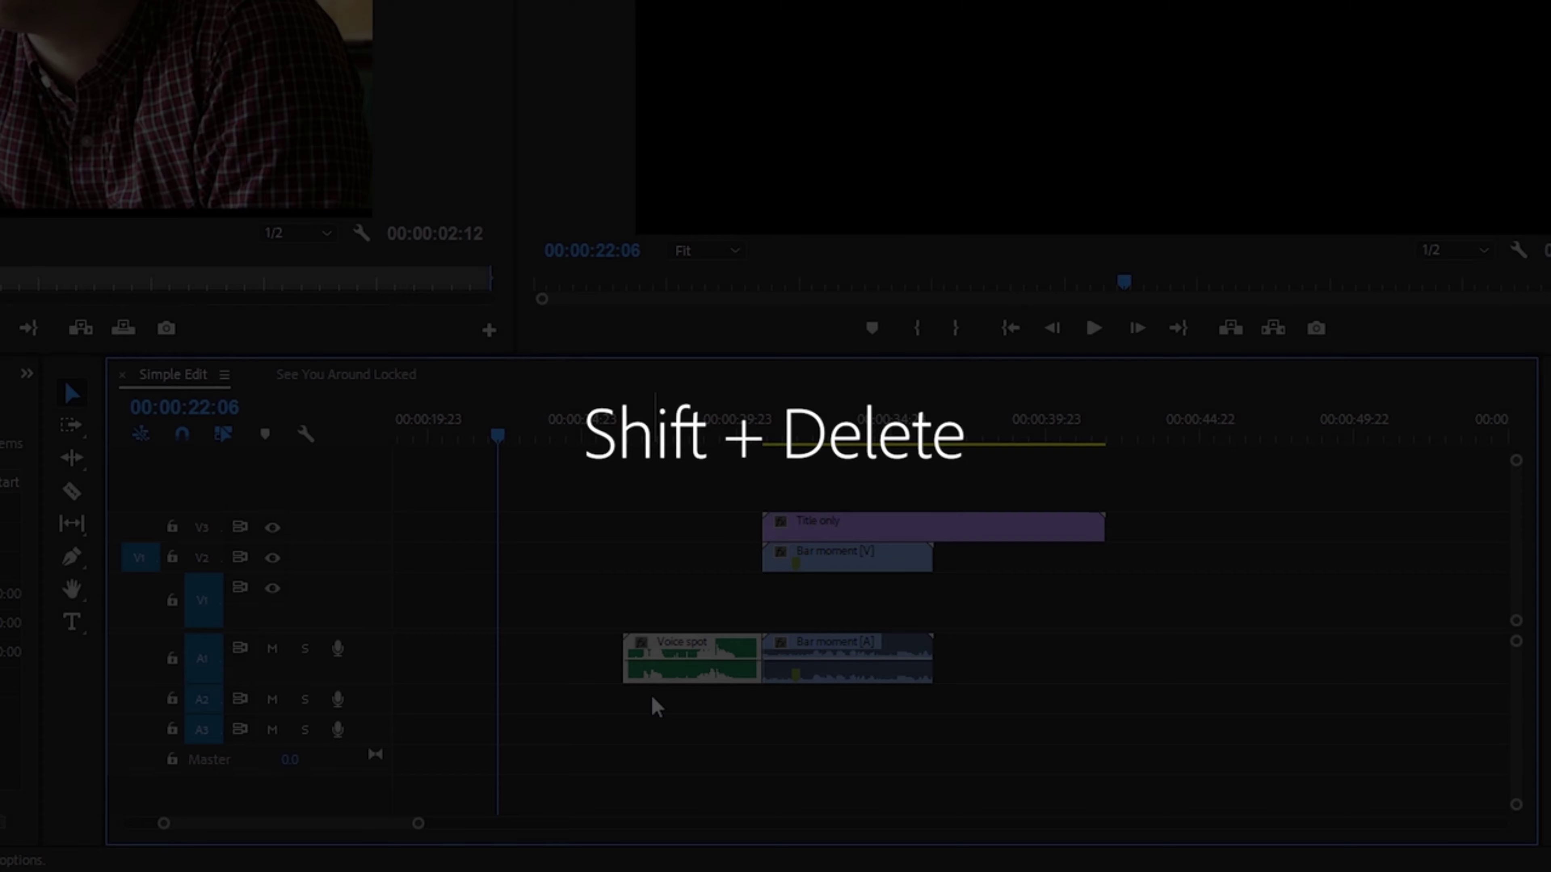
pyautogui.hotkey('shift', 'Delete')
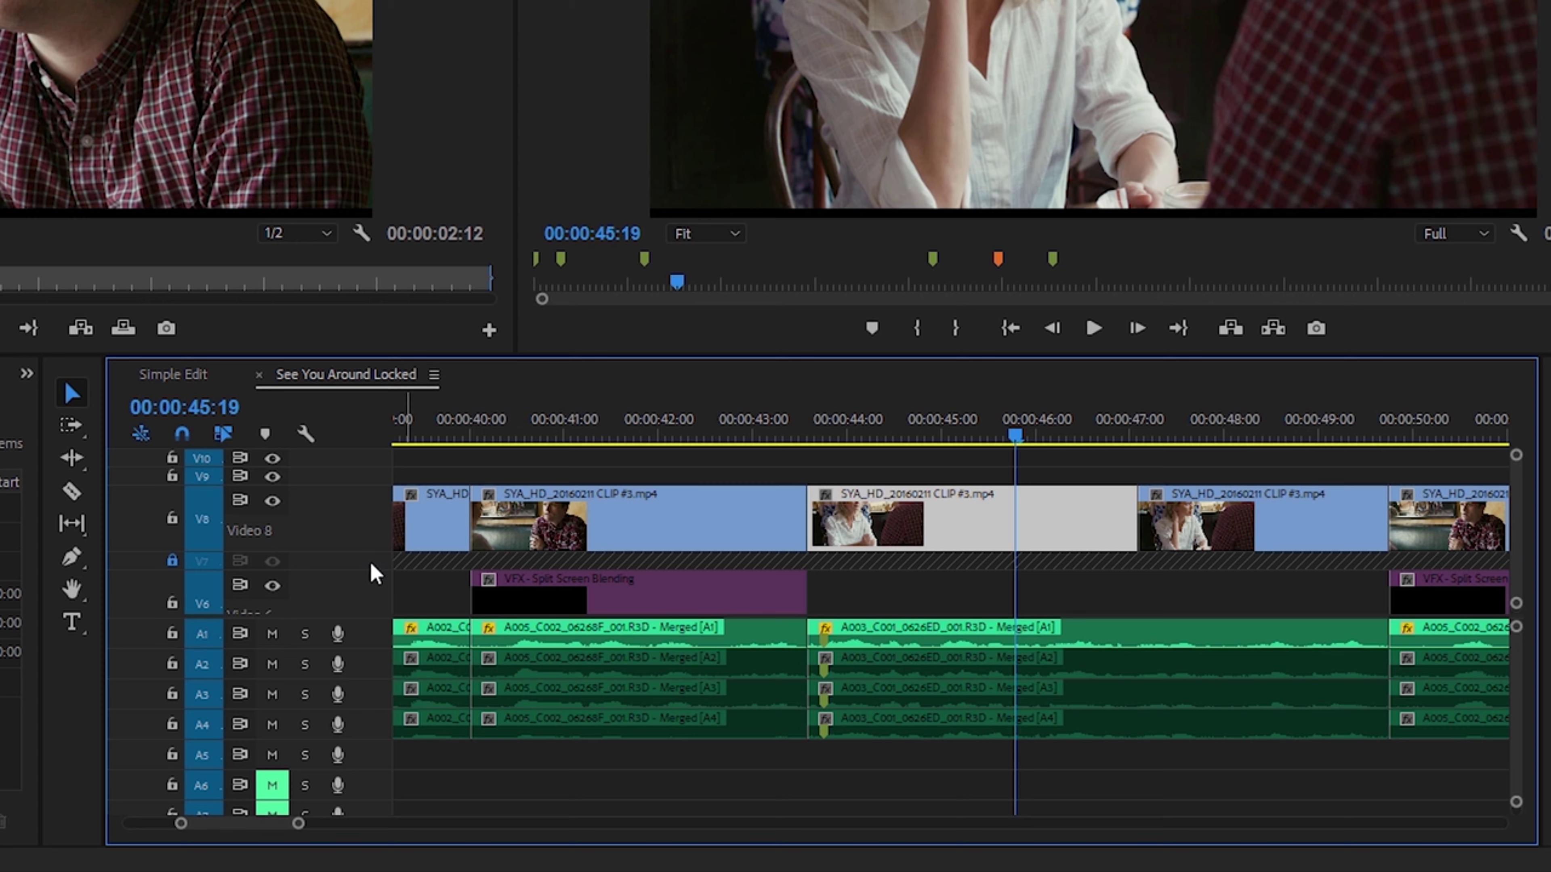
# Minimize video and audio track heights and marquee-select clips on V8, V6, V4 and A1–A4
pyautogui.hotkey('ctrl', '-')
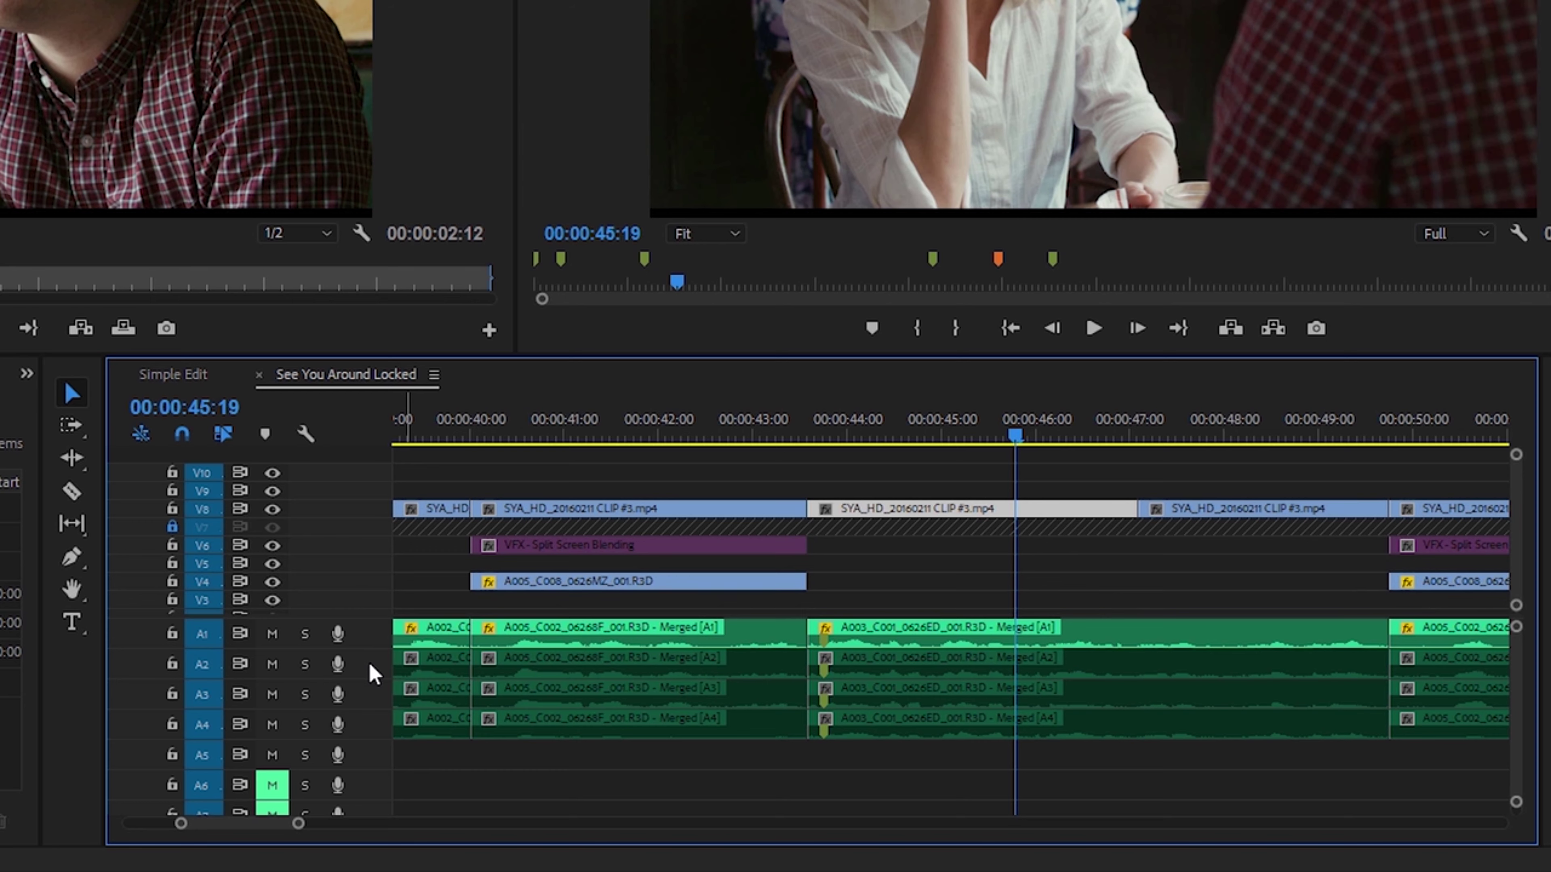
pyautogui.hotkey('alt', '-')
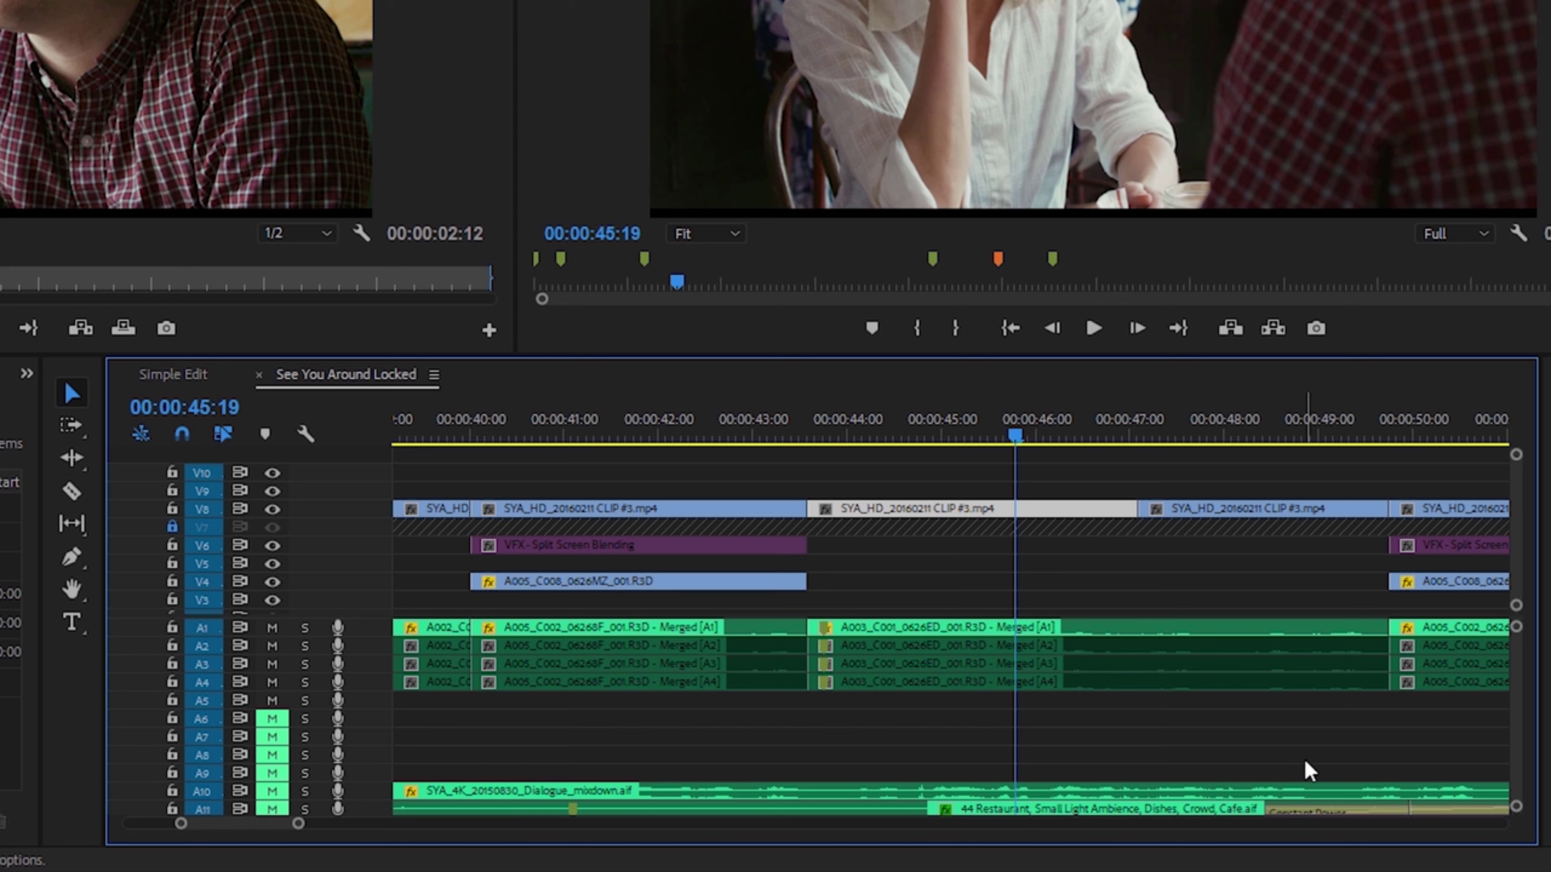
pyautogui.moveTo(613, 472); pyautogui.dragTo(642, 712)
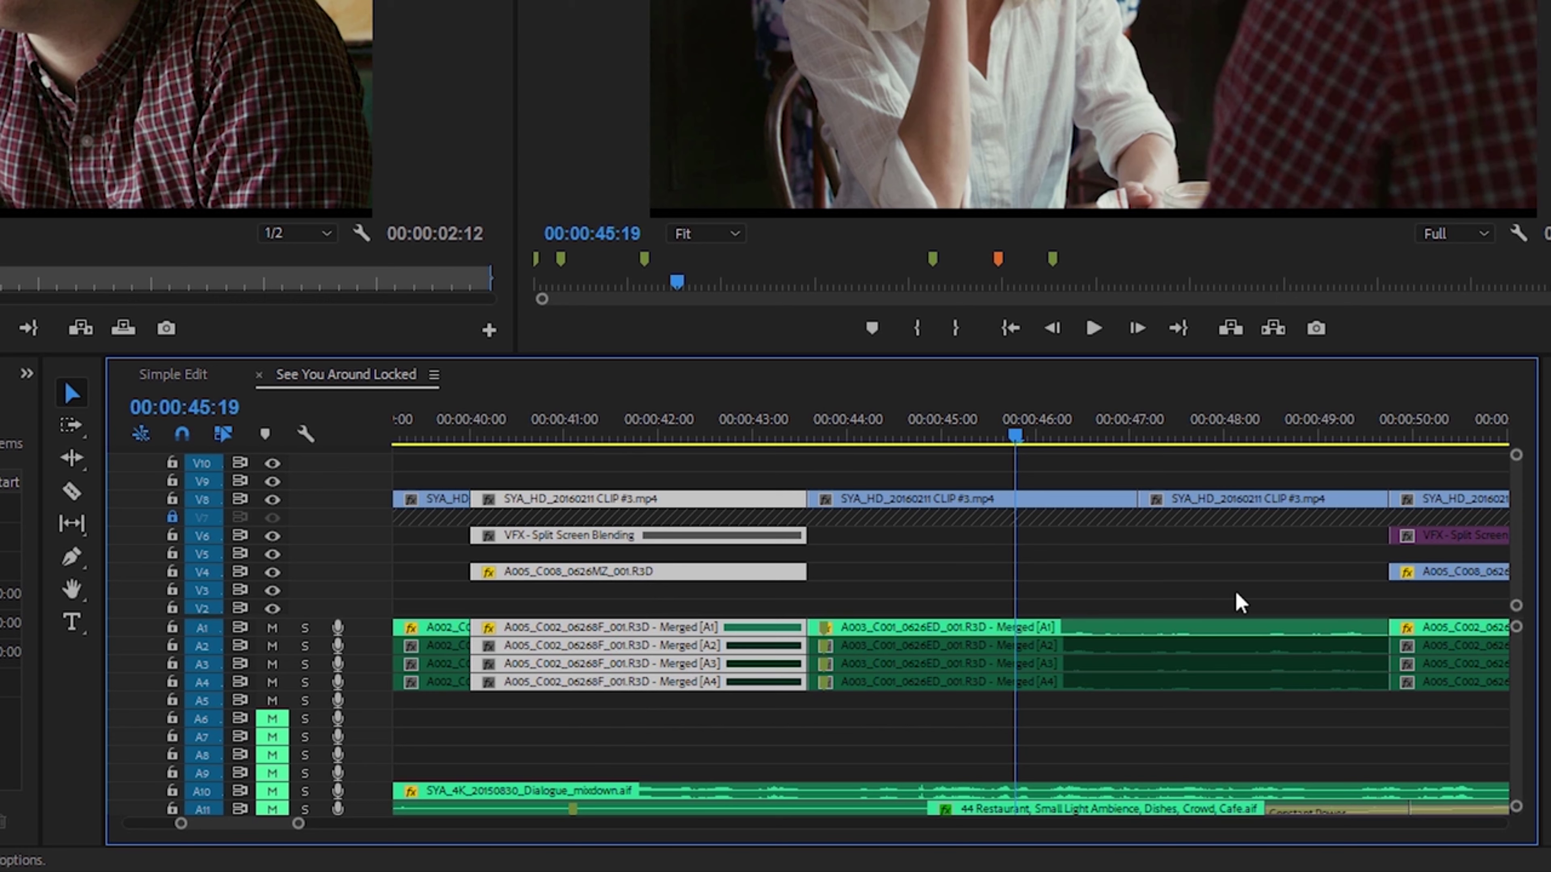
pyautogui.scroll(-2, 1512, 537)
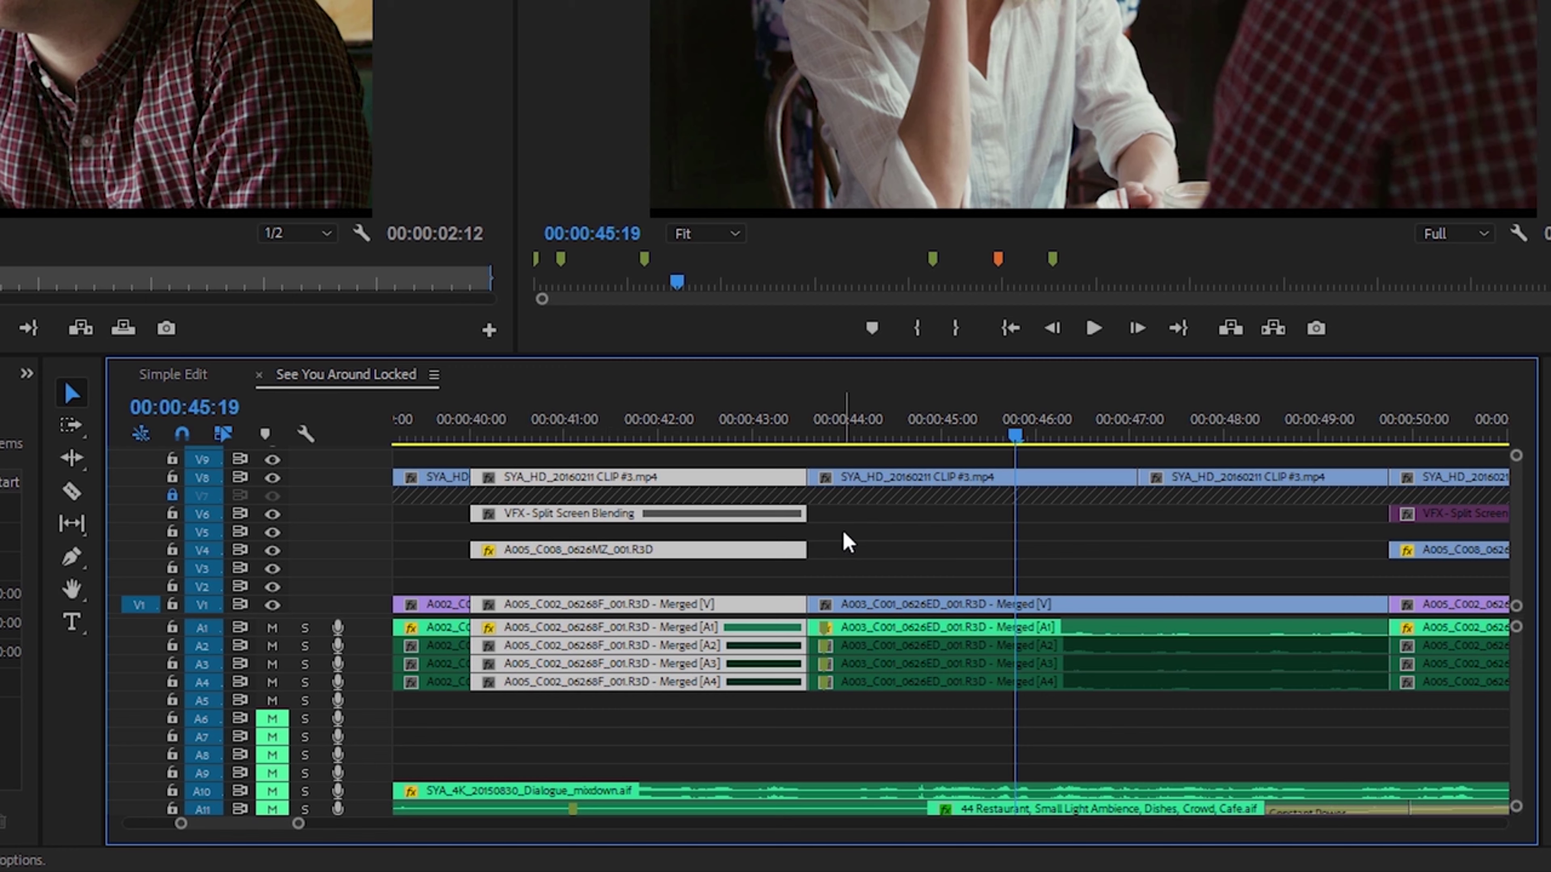
# Delete and restore those clips, then reselect every clip stacked around 42:30 and jump to 00:00:40:00
pyautogui.press('Delete')
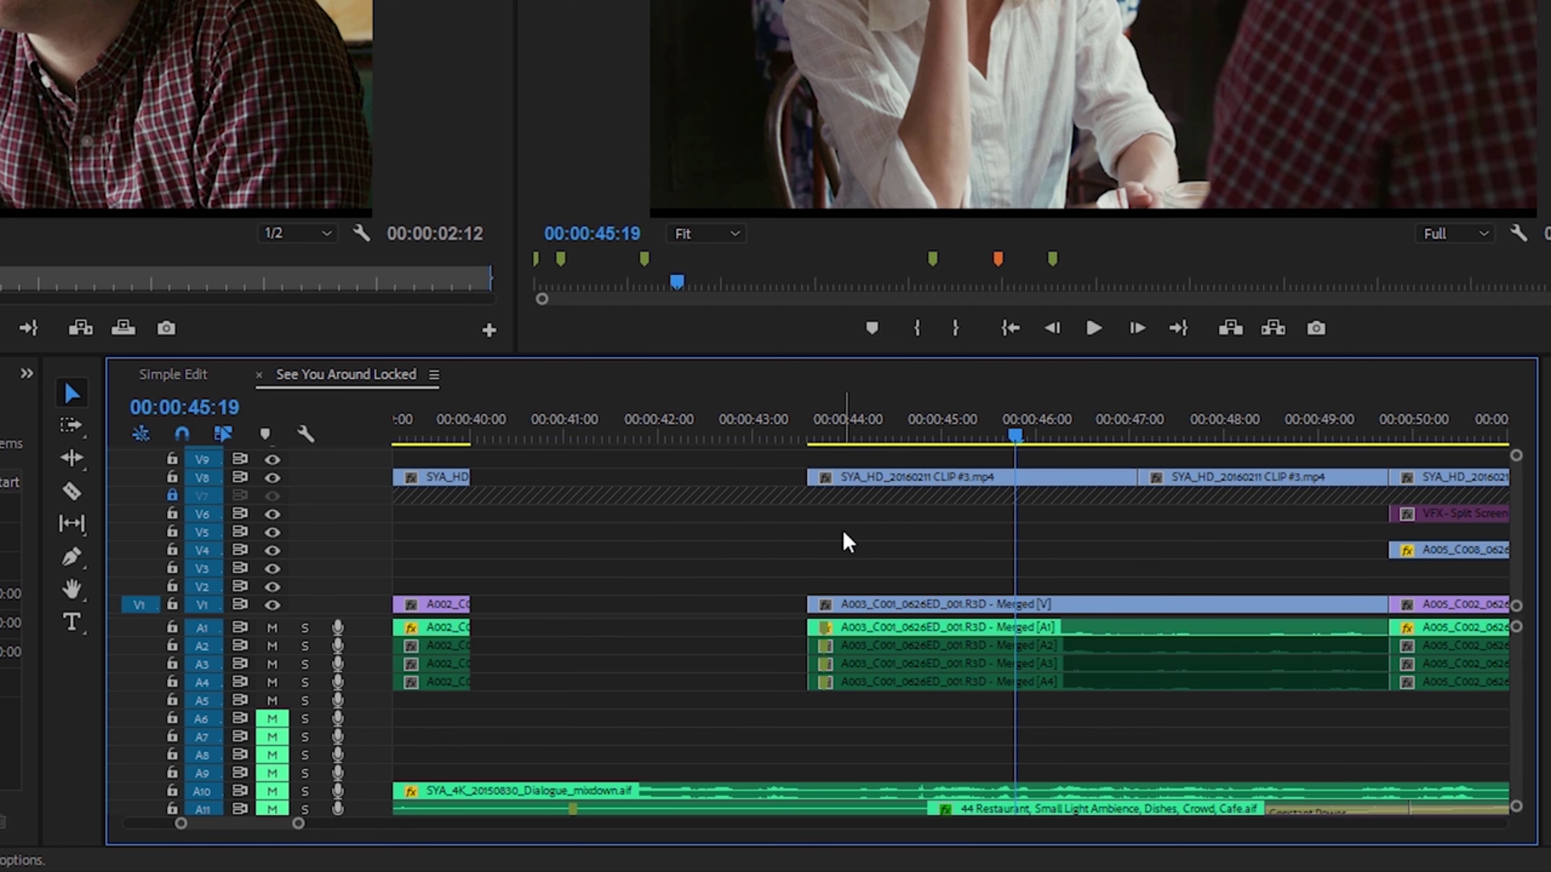
pyautogui.hotkey('ctrl', 'z')
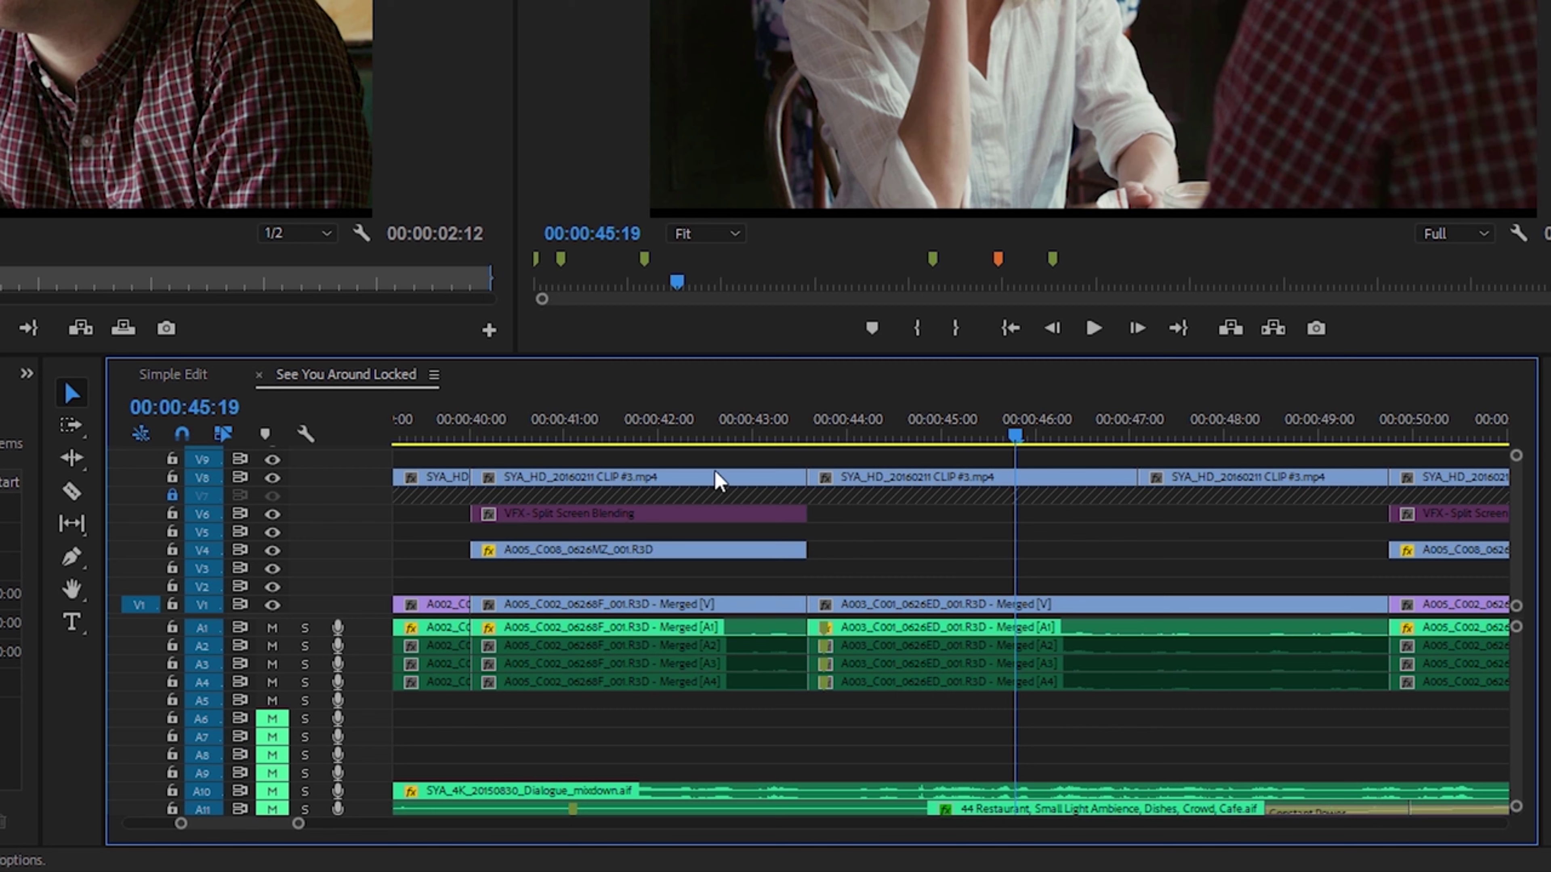
pyautogui.moveTo(686, 456); pyautogui.dragTo(690, 735)
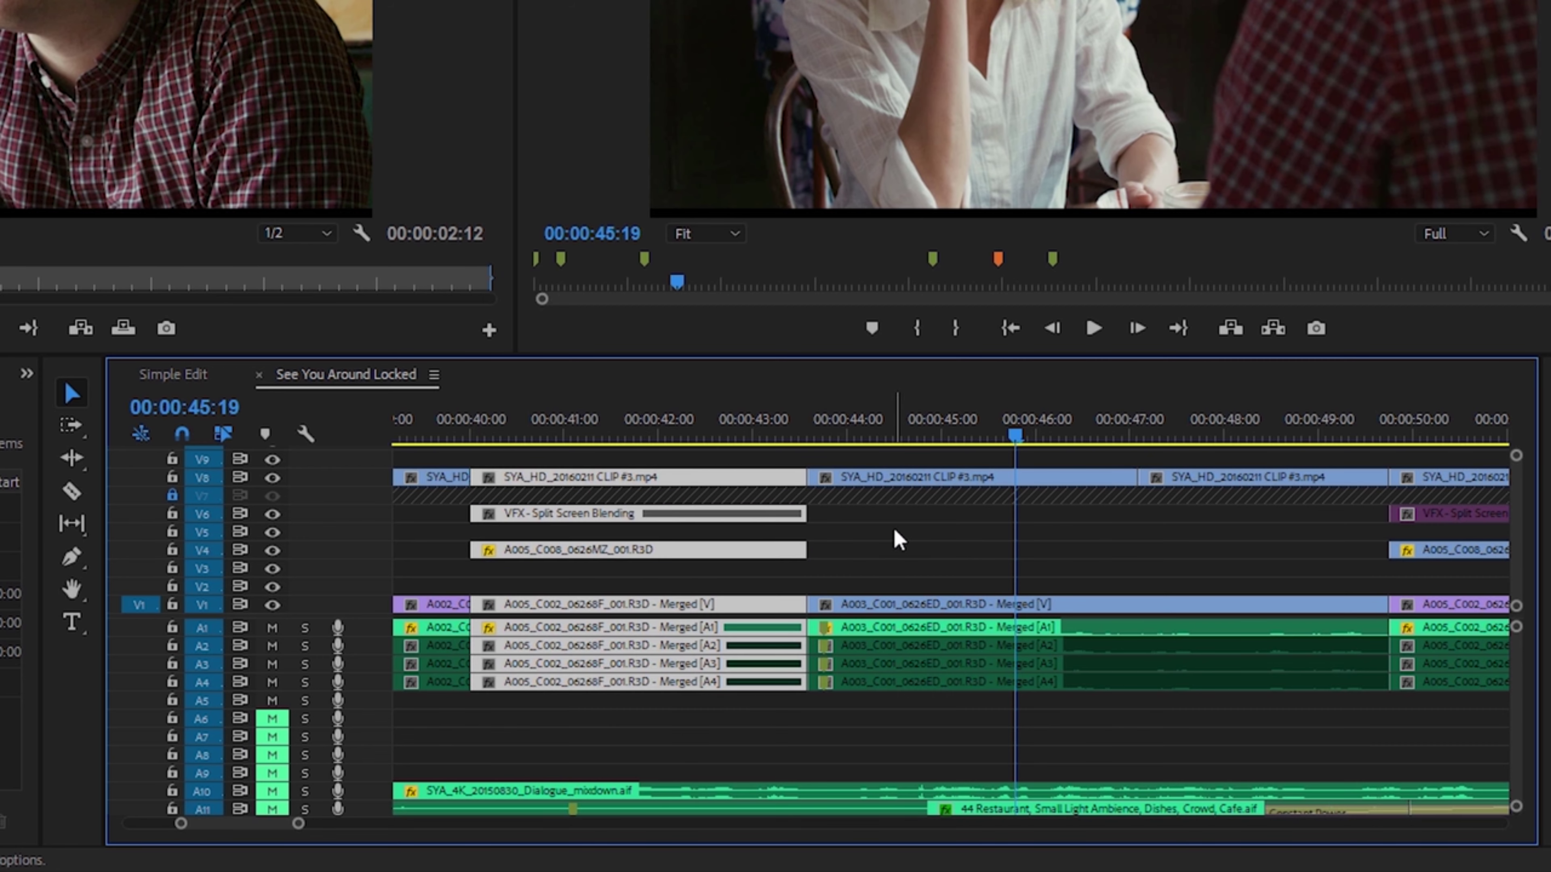
pyautogui.press('Up')
pyautogui.press('Up')
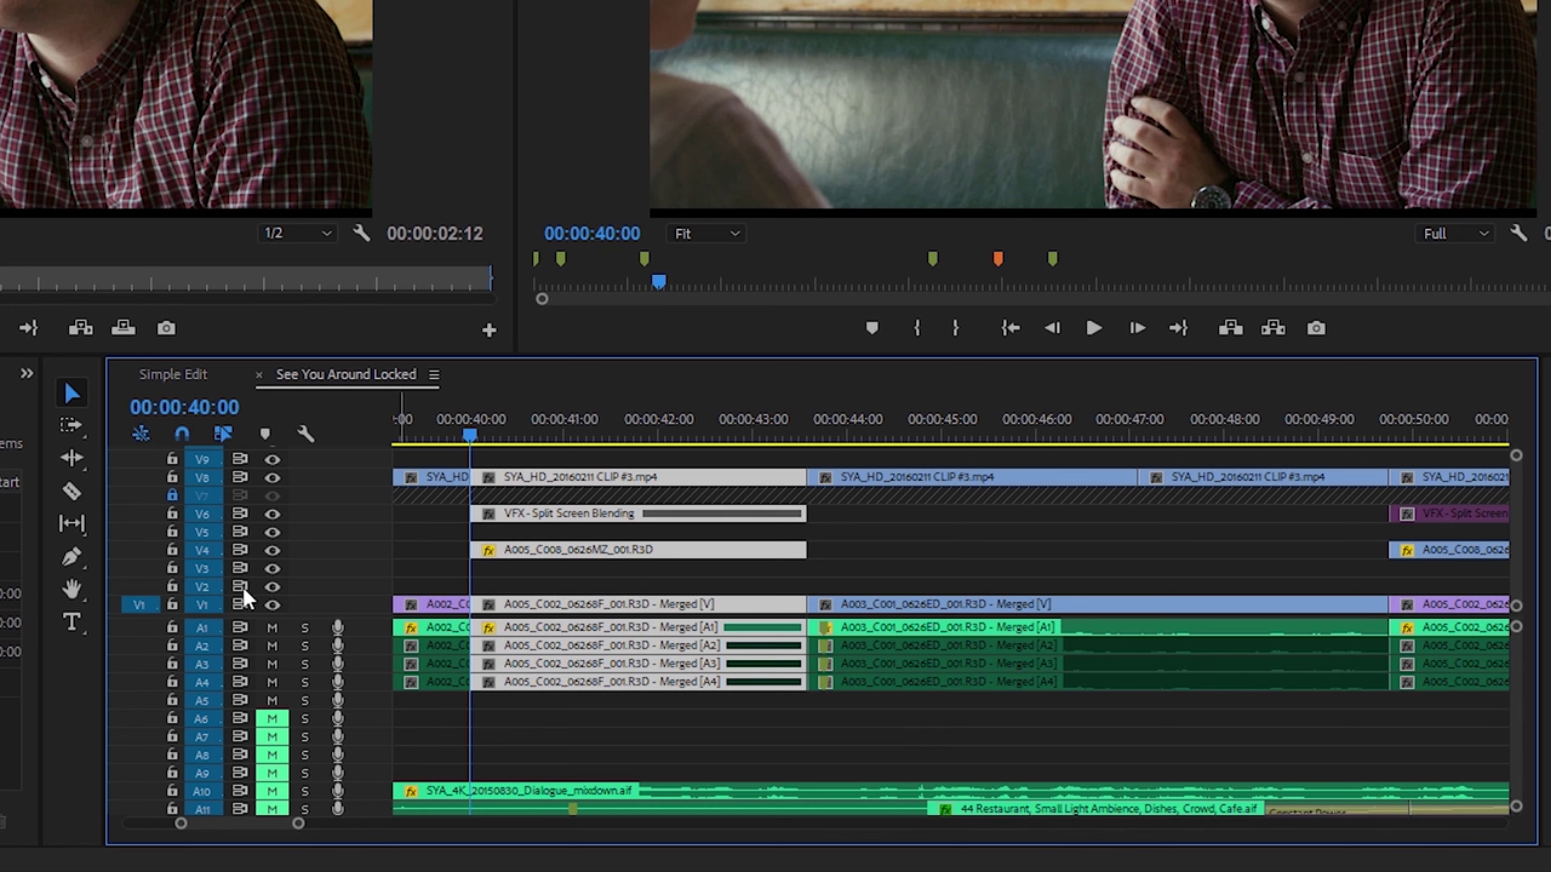
# Turn off sync lock on all tracks and move the selected clips after the A003 shot
pyautogui.keyDown('shift'); pyautogui.click(239, 628); pyautogui.keyUp('shift')
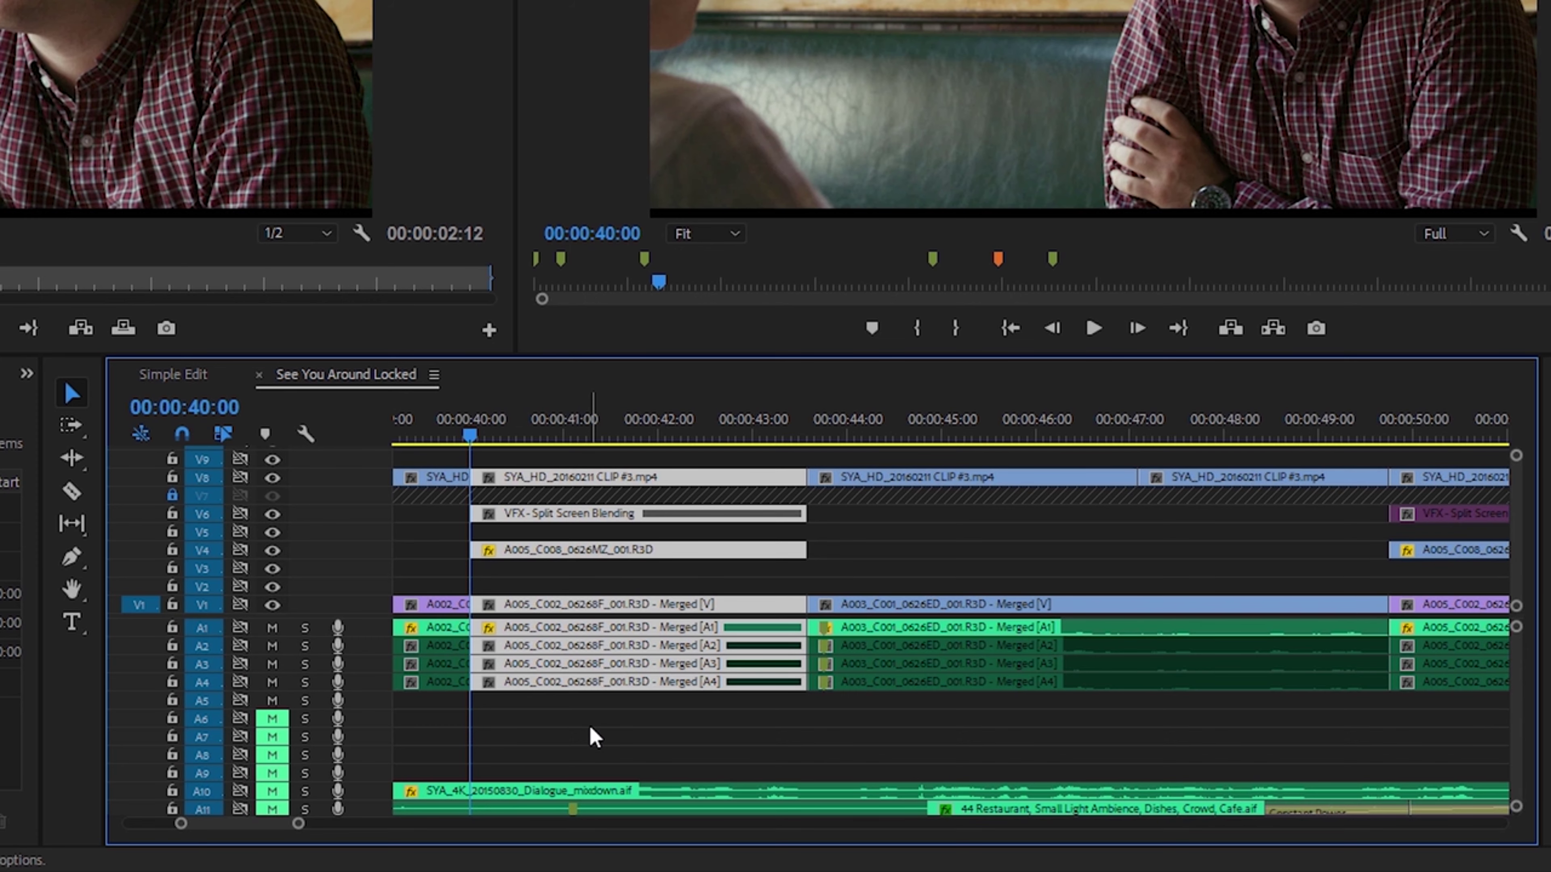
pyautogui.hotkey('ctrl', 'z')
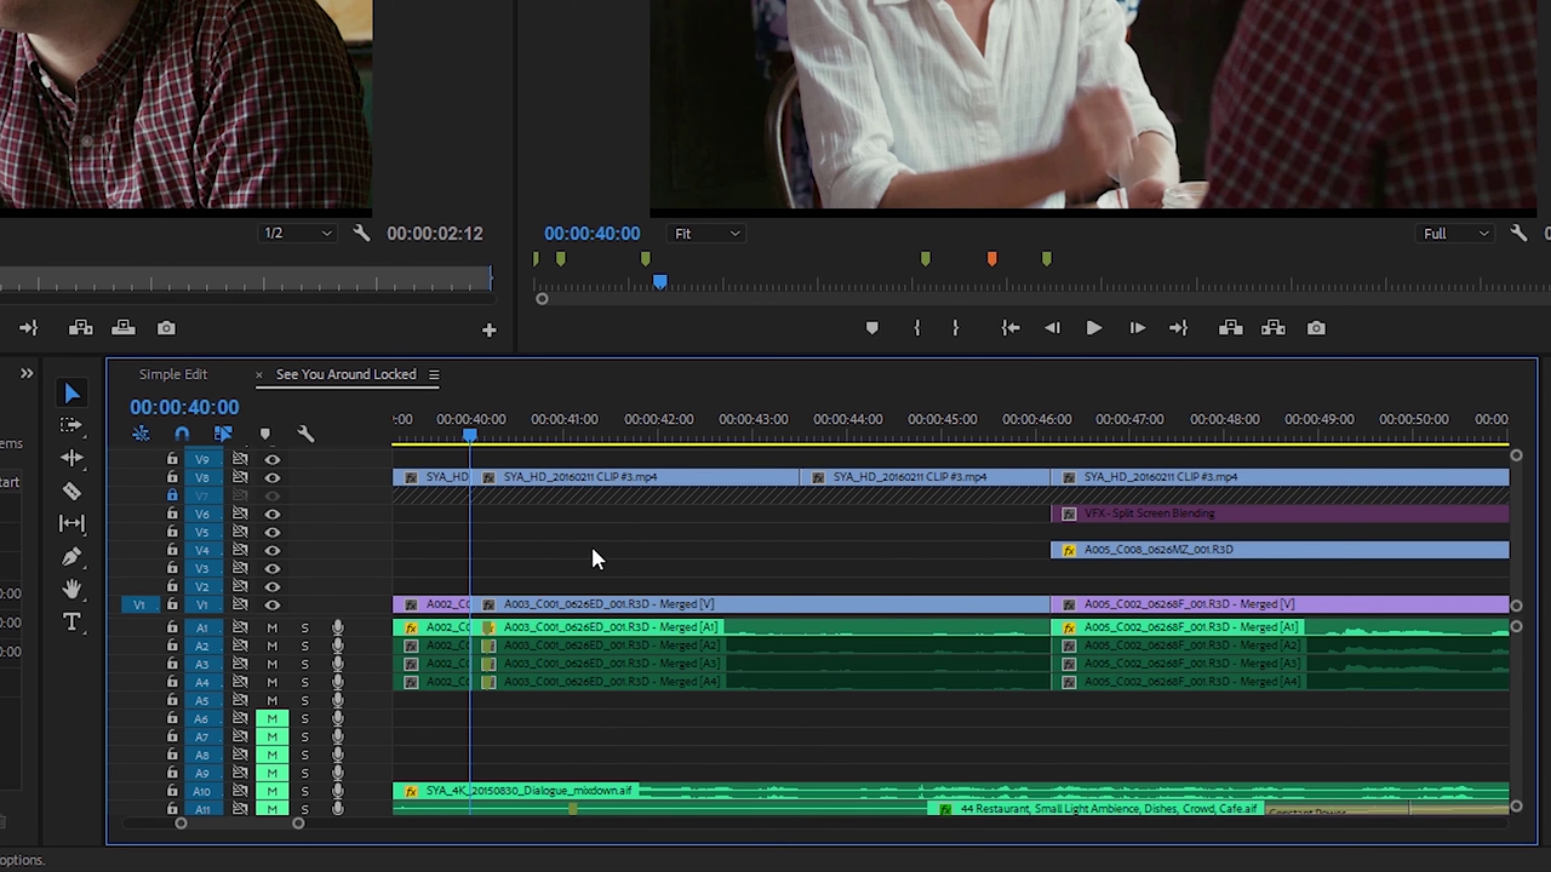